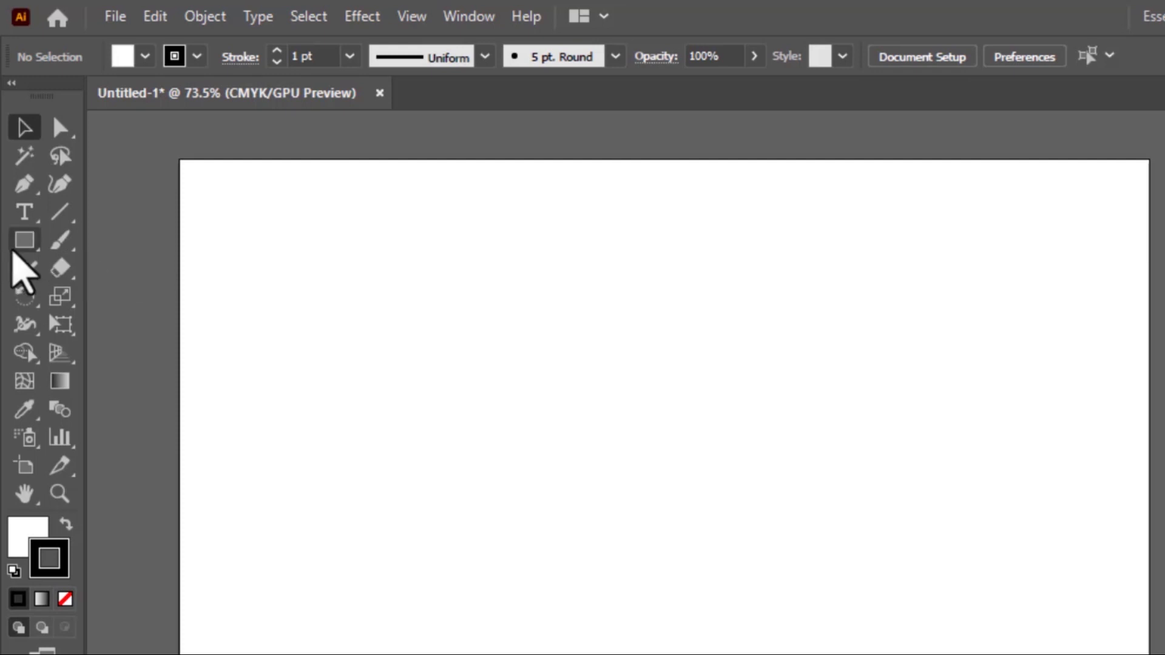
Draw a rectangle about 67 × 37 mm near the artboard's upper-left corner and fill it with light blue
click(23, 241)
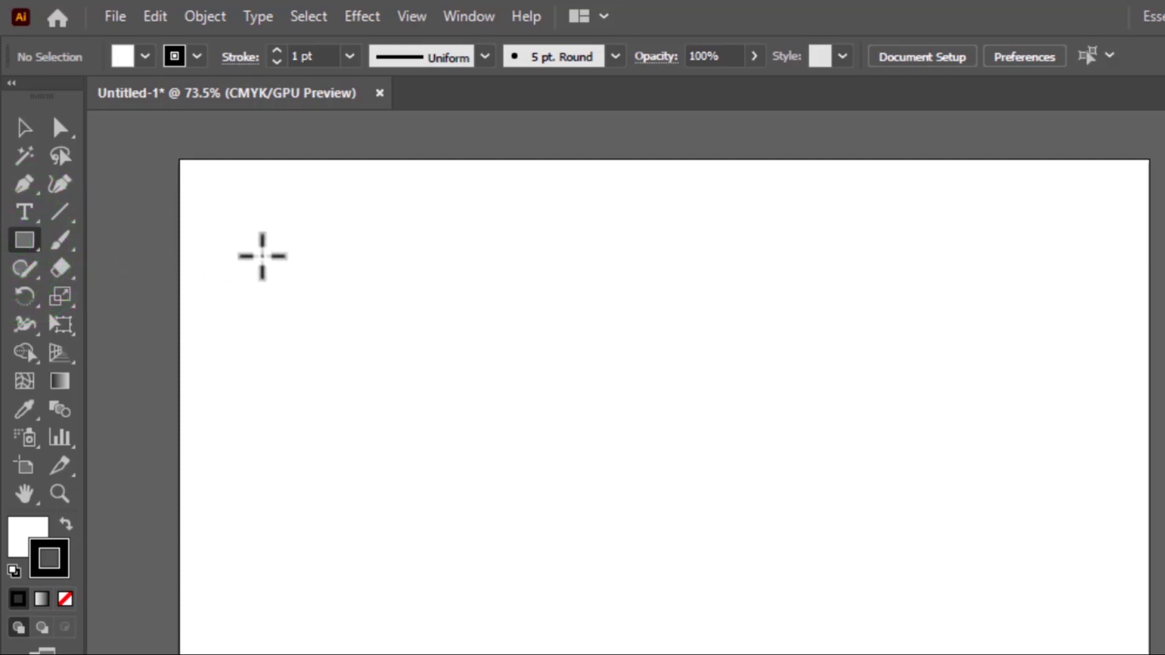
drag(260, 255, 480, 376)
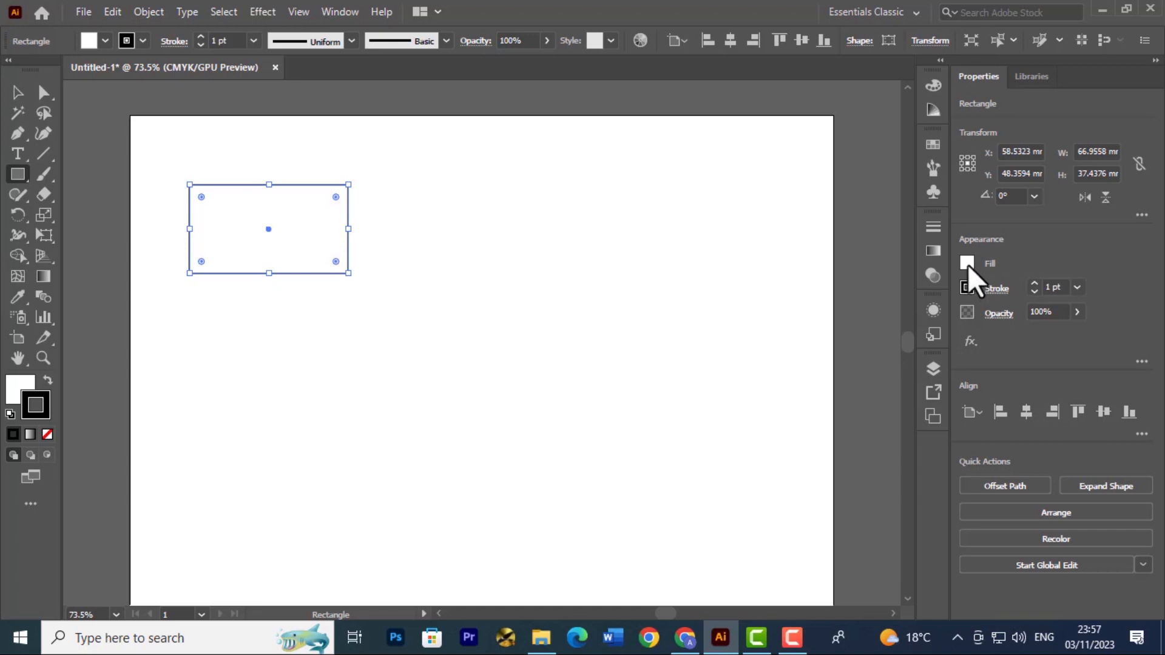
click(967, 264)
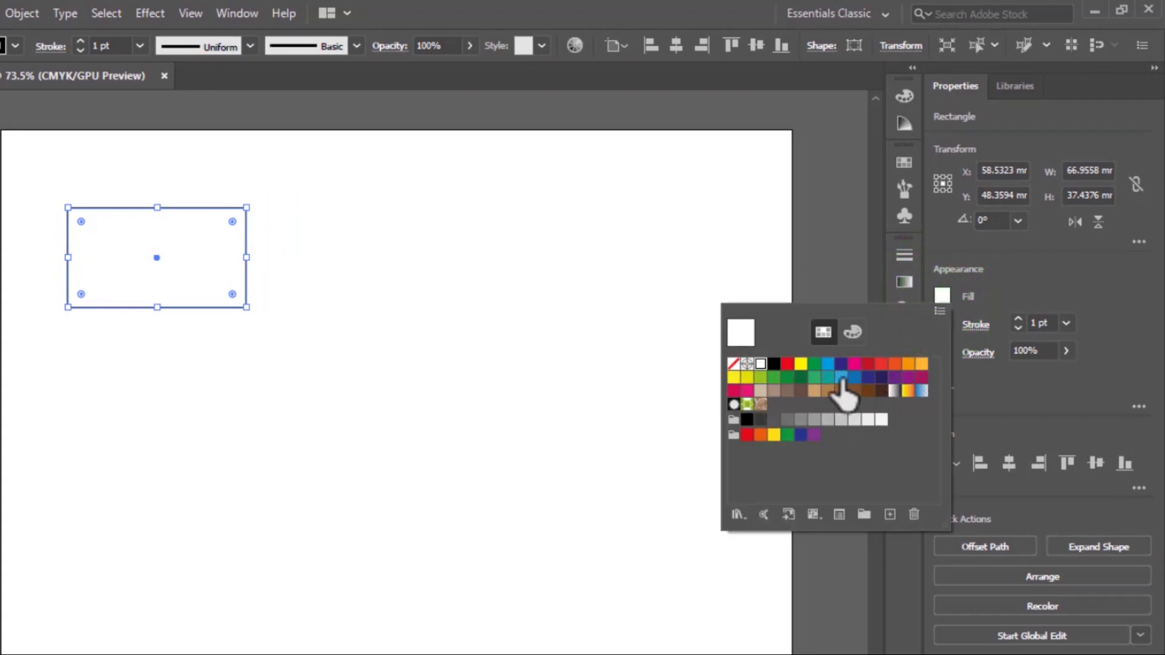
click(841, 378)
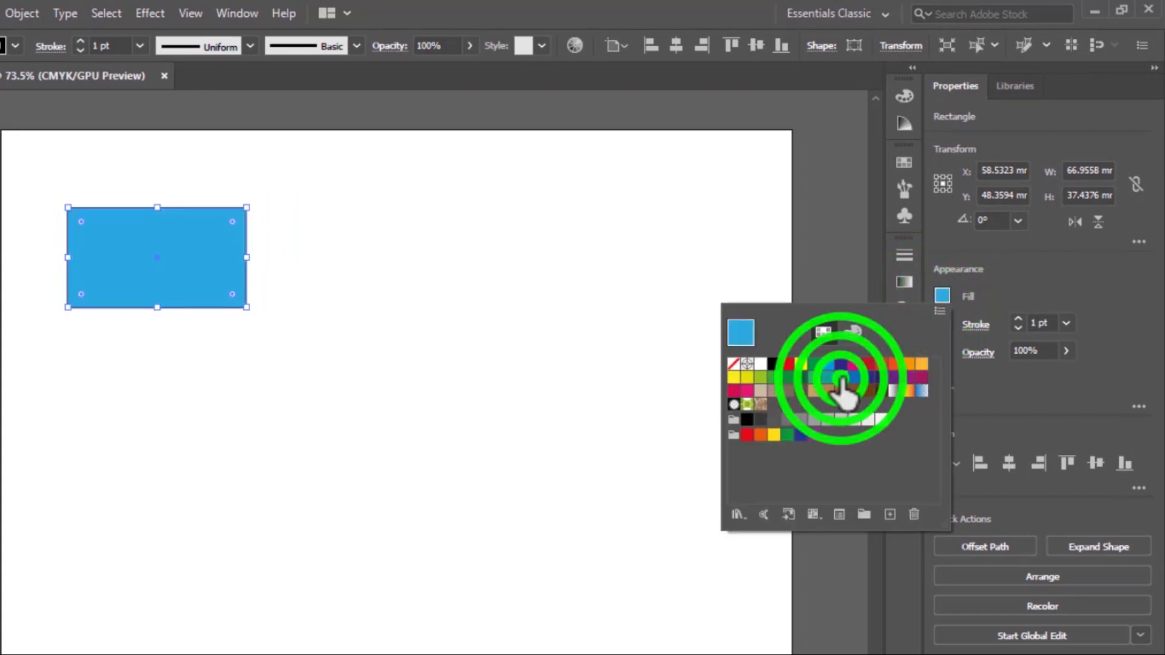
click(982, 293)
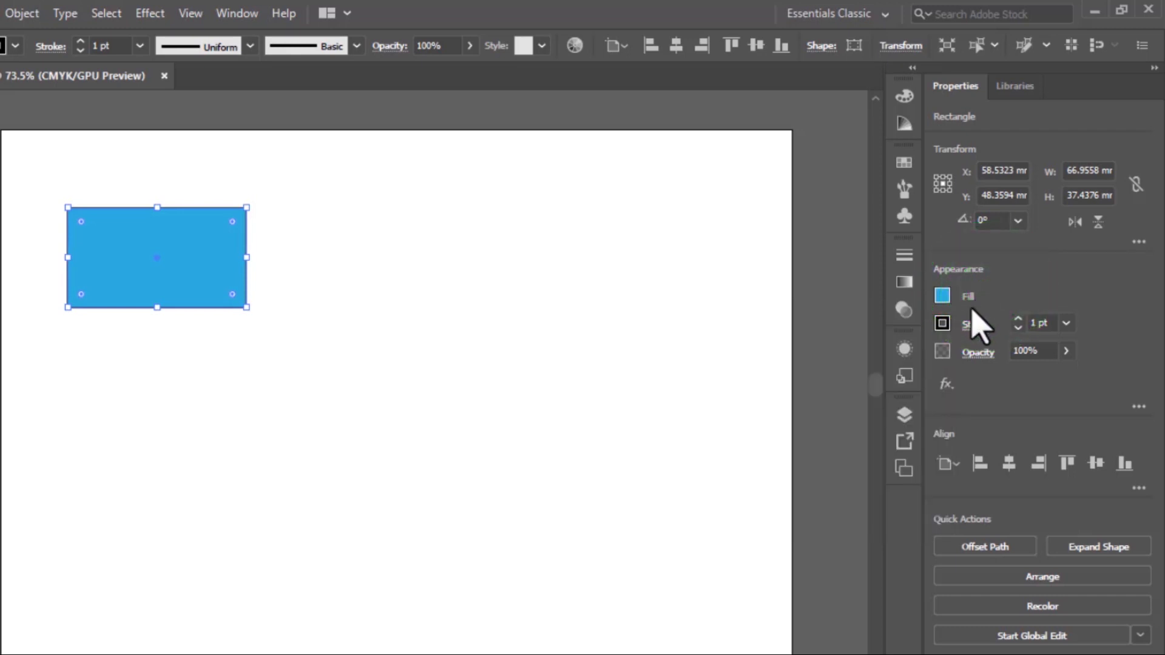
Give the blue rectangle a crimson stroke and deselect it
click(947, 330)
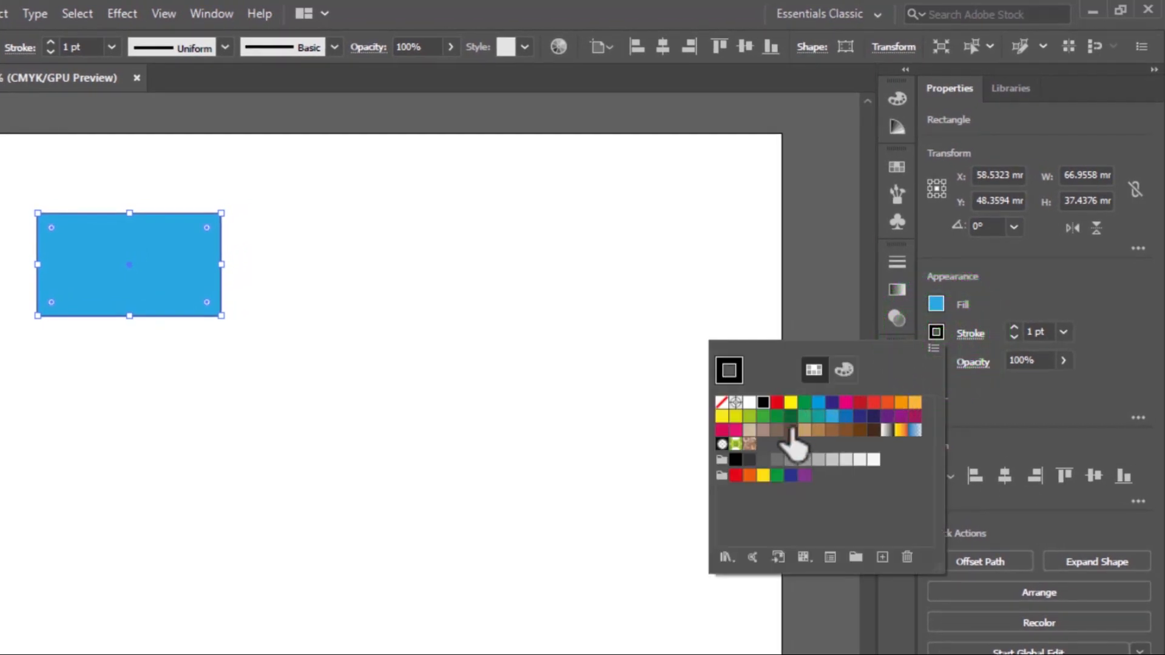
click(725, 431)
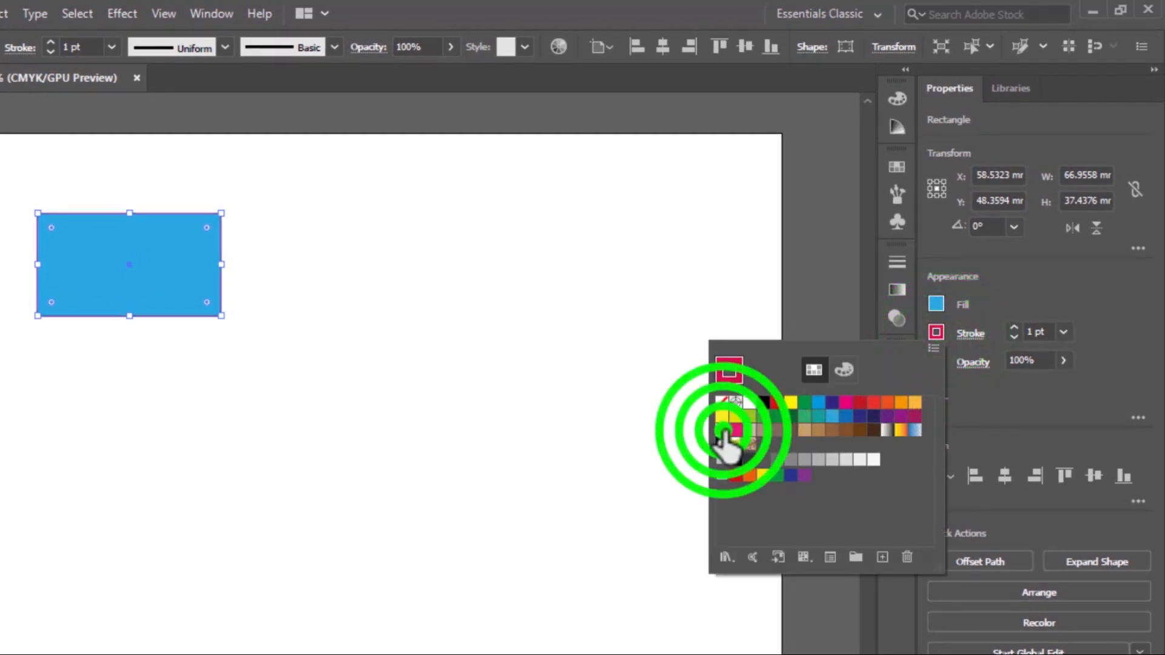
click(992, 299)
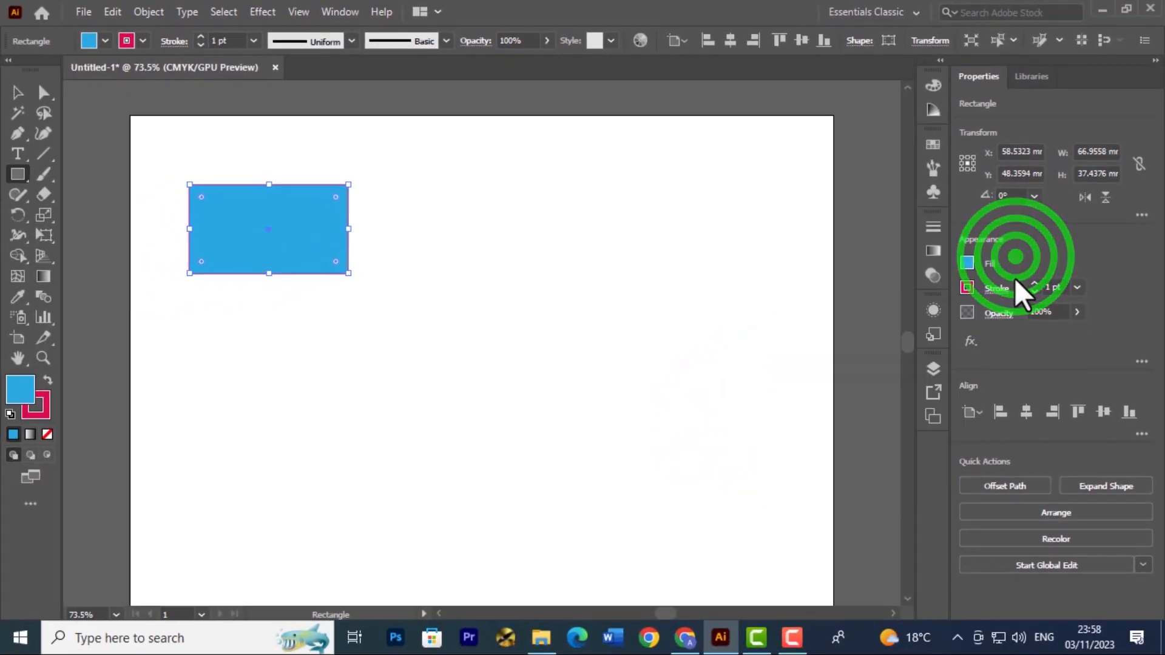
click(15, 92)
click(494, 260)
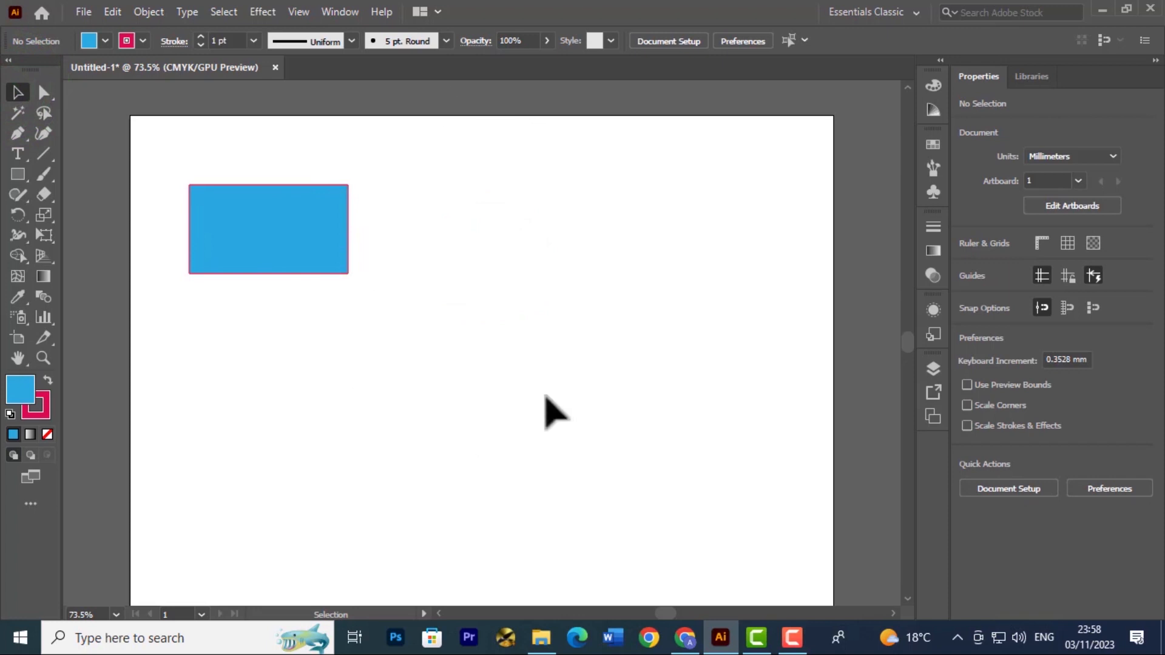
Set the blue rectangle's stroke weight to 4 pt and move it to about X 68.6 mm, Y 32.5 mm
click(347, 213)
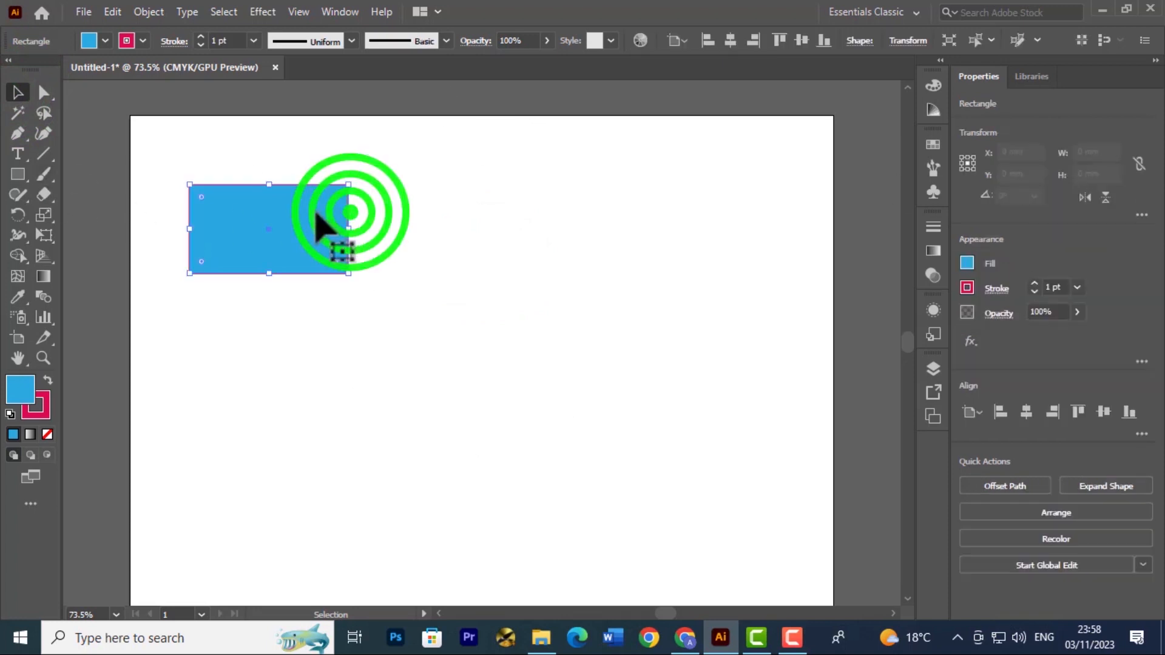
click(312, 213)
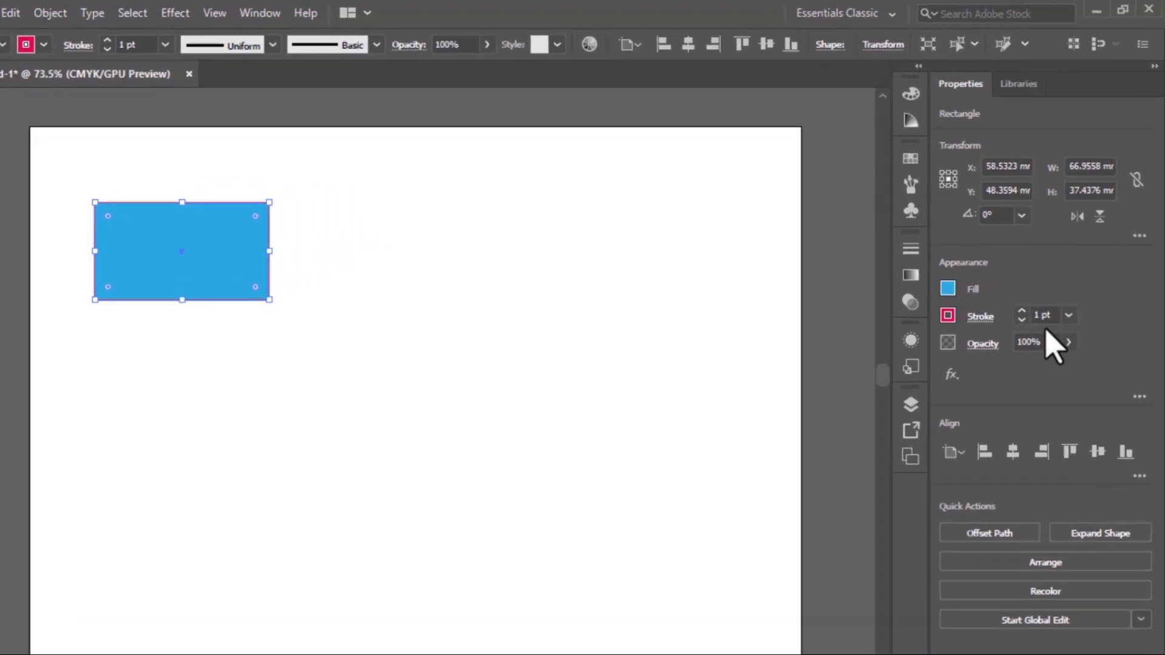
click(1010, 333)
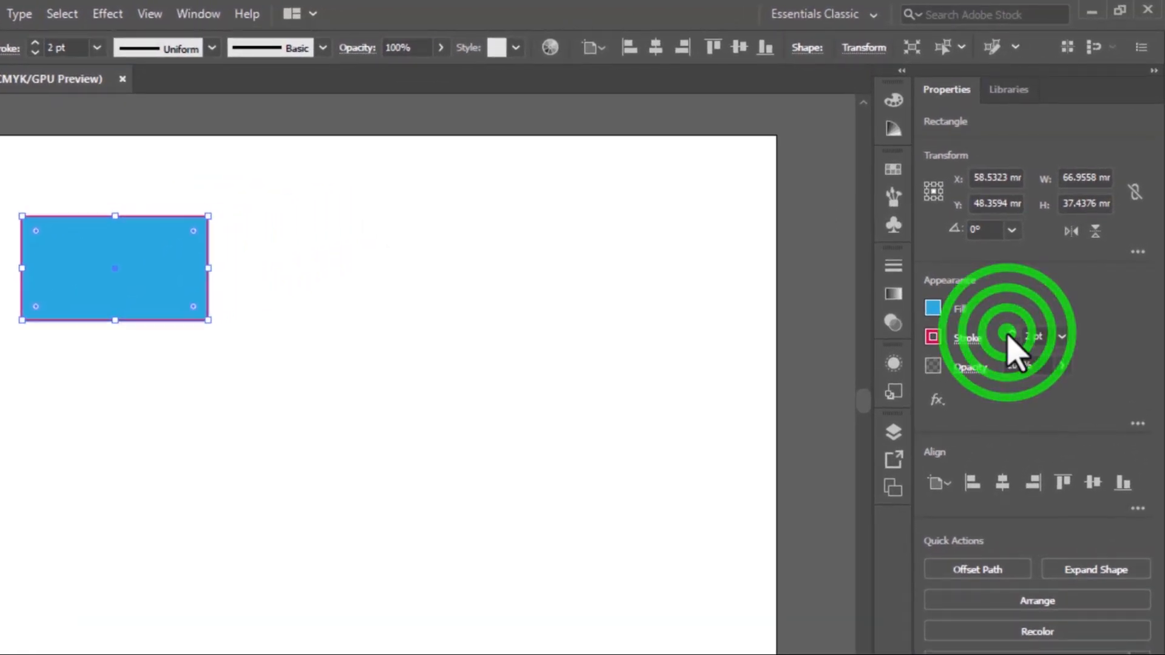
double_click(1011, 333)
click(622, 346)
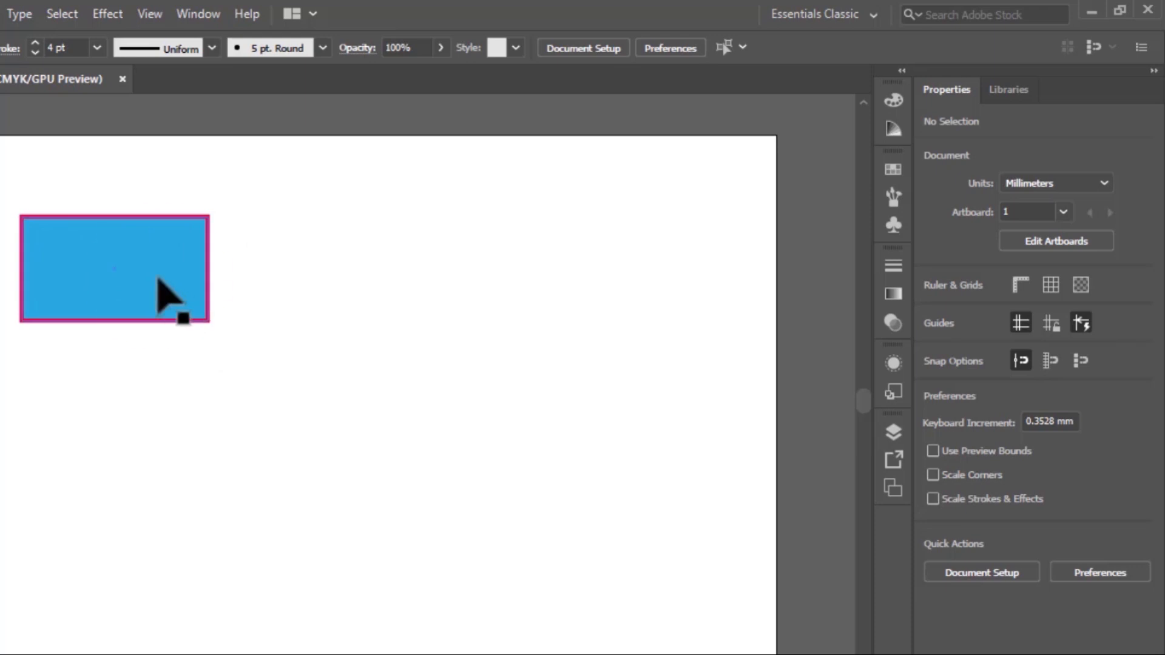
click(160, 280)
click(337, 403)
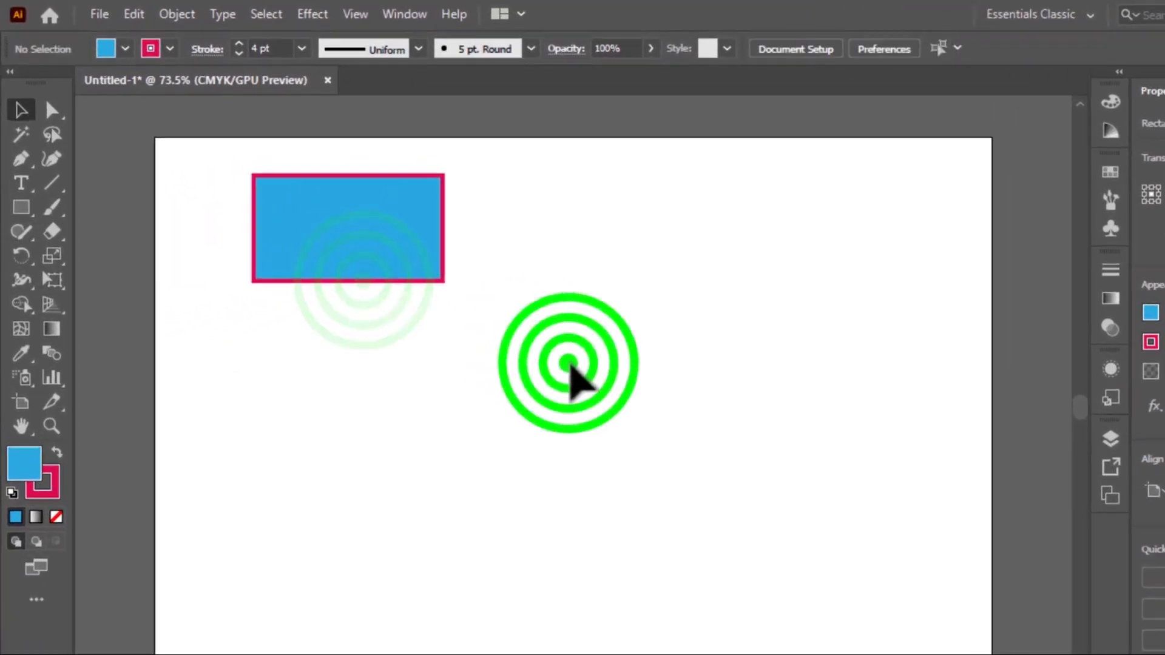
Draw a square about 67 mm wide to the right of the blue rectangle
click(22, 208)
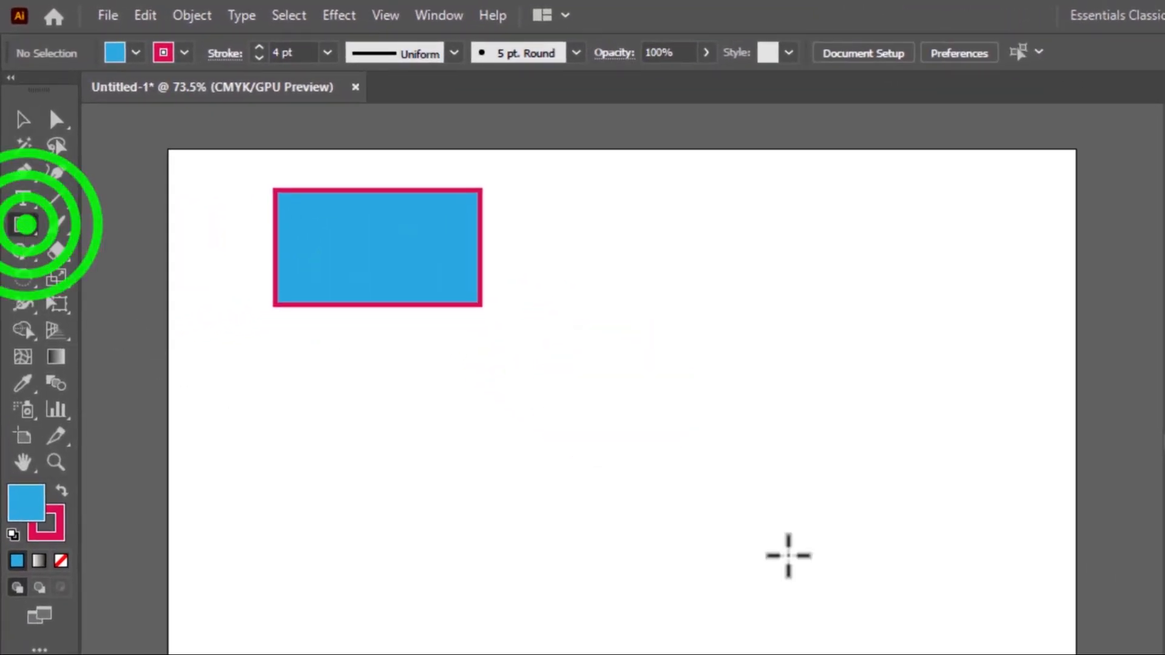
mouse_move(587, 255)
mouse_down()
mouse_move(746, 382)
mouse_move(809, 477)
mouse_move(787, 431)
mouse_move(671, 308)
mouse_move(790, 413)
mouse_up()
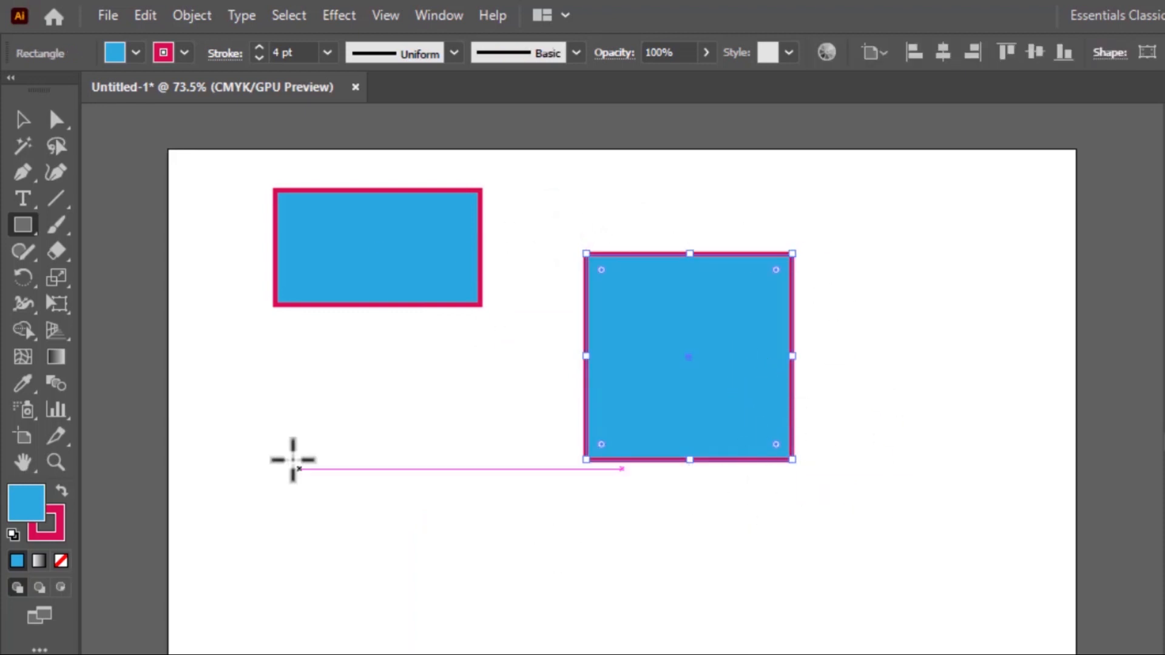
Draw a second, smaller square below the blue rectangle and delete it
drag(308, 405, 427, 504)
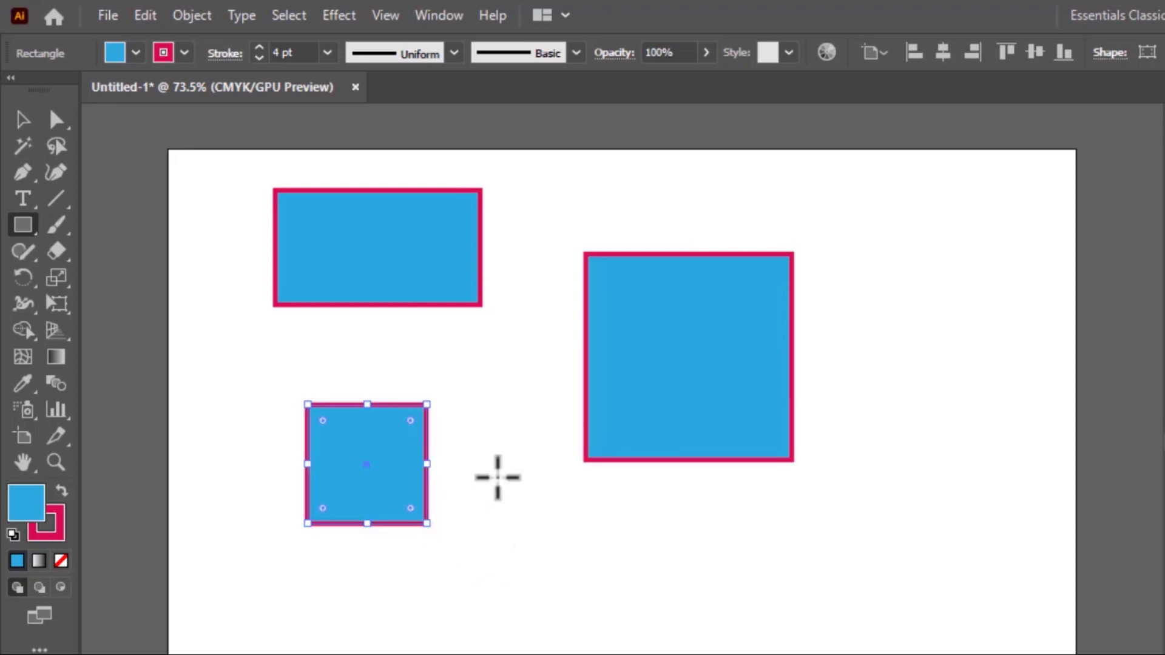
click(24, 119)
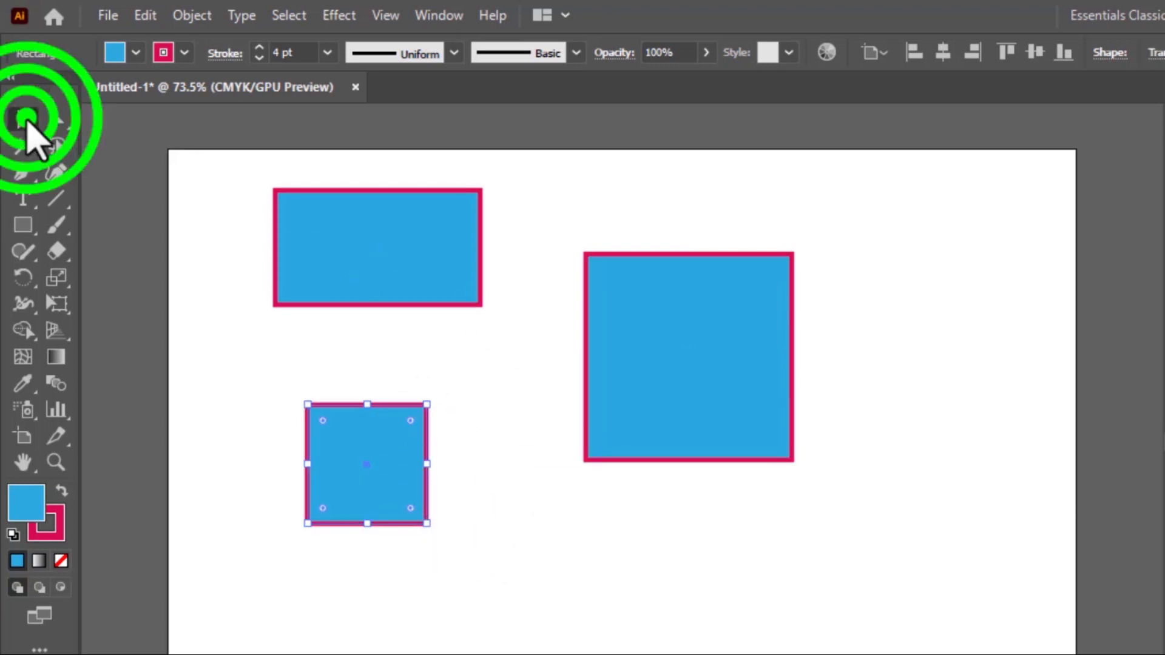
click(392, 464)
key(Delete)
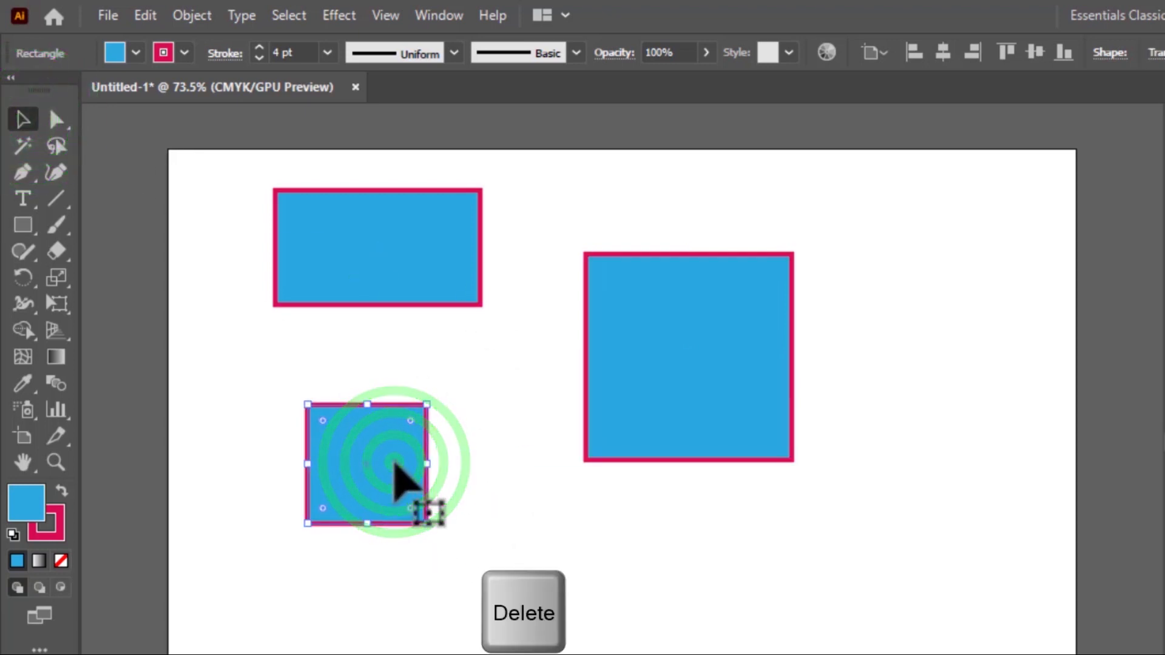
Move the large square to about X 178.6 mm, Y 56.8 mm and change its fill to yellow
drag(709, 392, 738, 364)
click(704, 257)
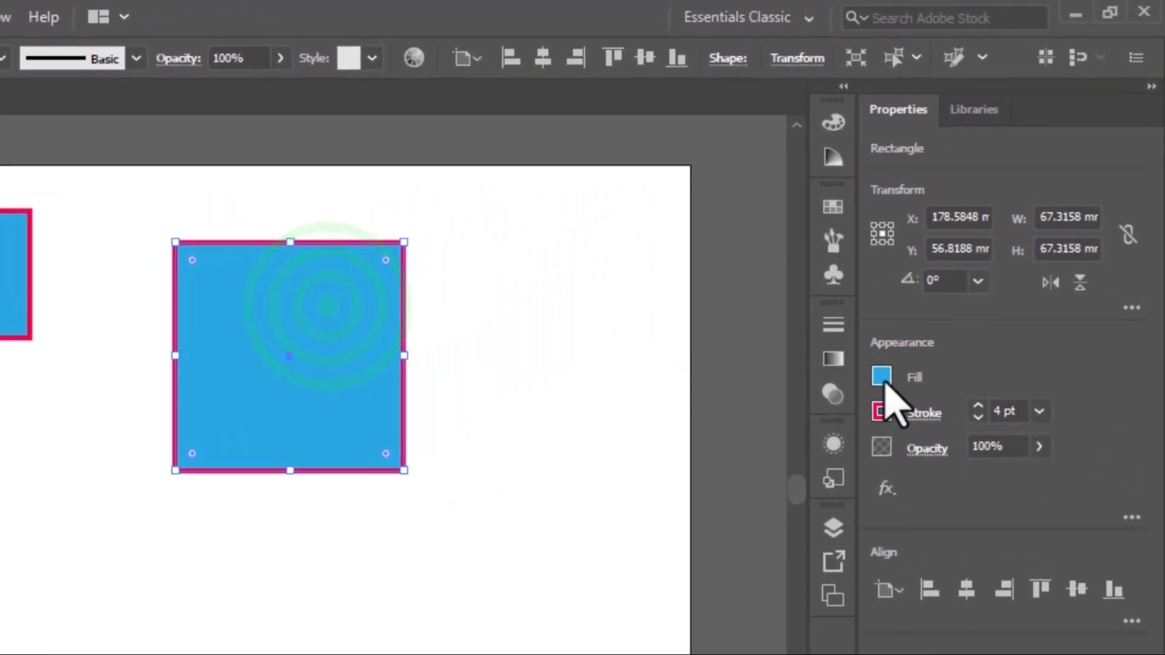
click(978, 267)
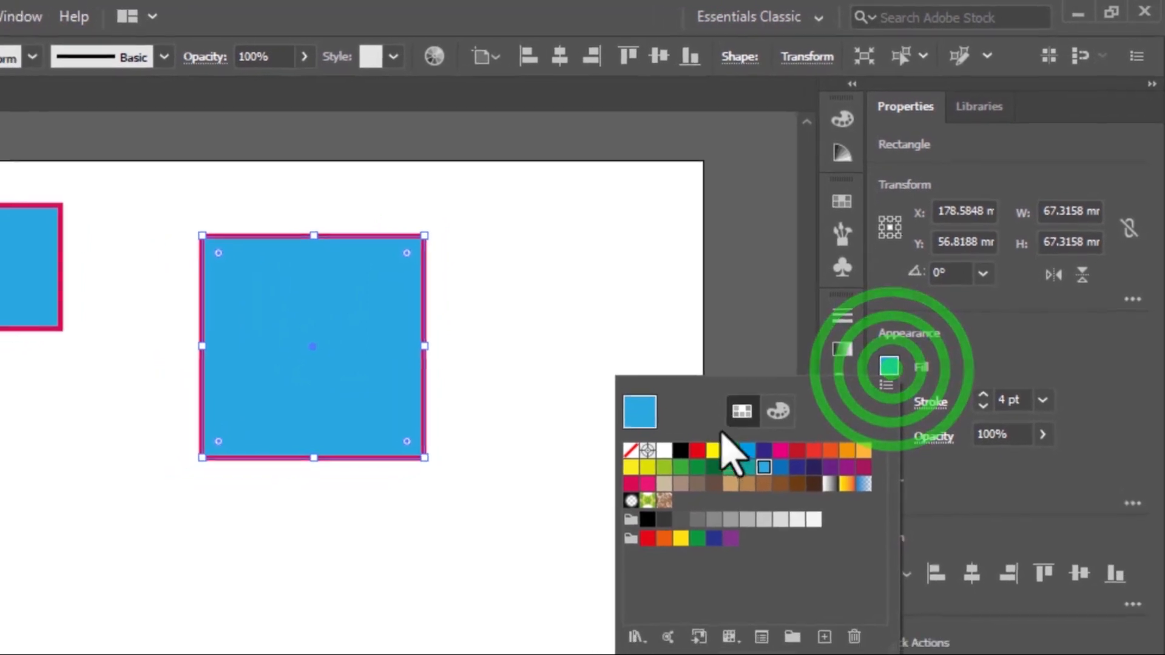
click(696, 468)
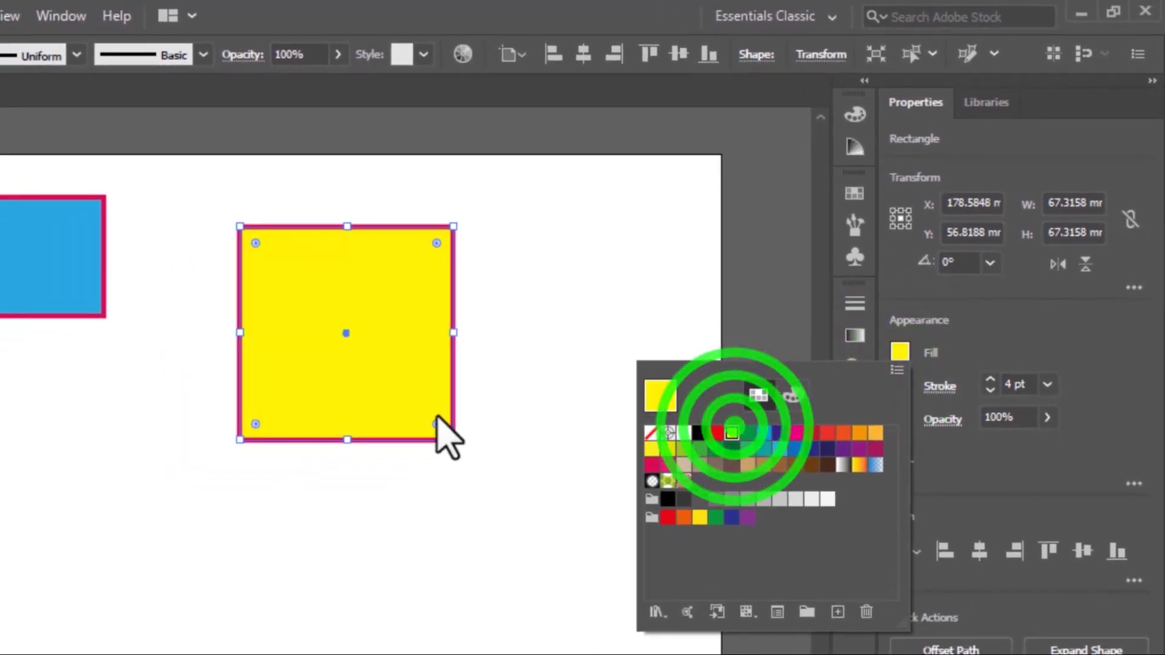
click(924, 340)
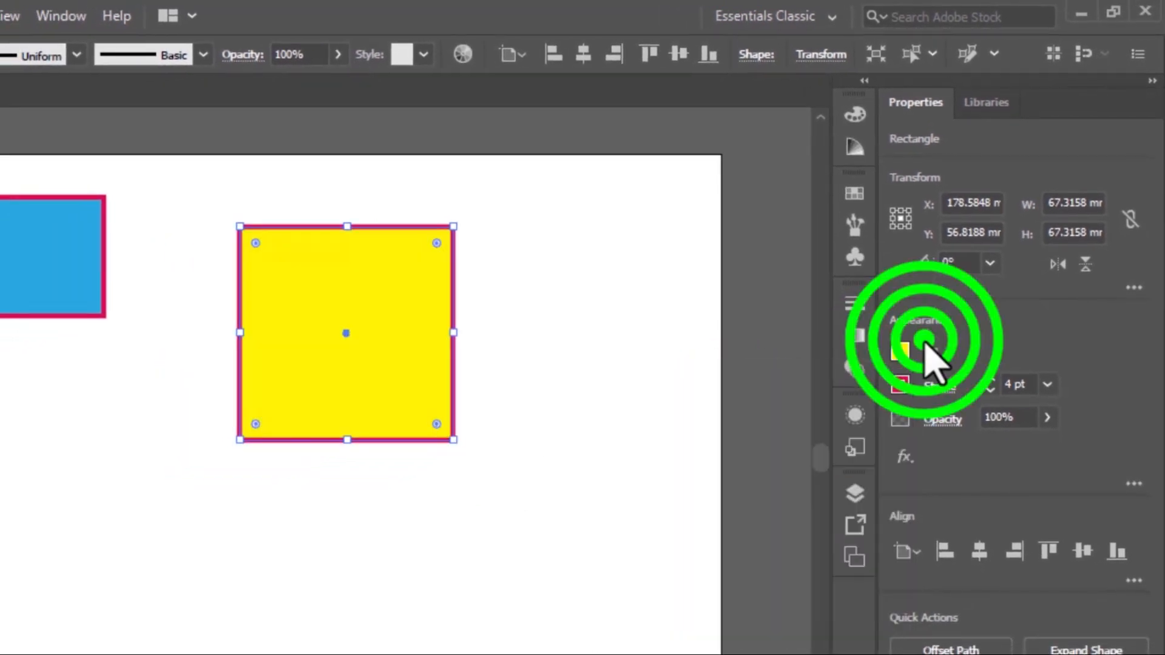
Set the yellow square's stroke to None and deselect it
click(902, 387)
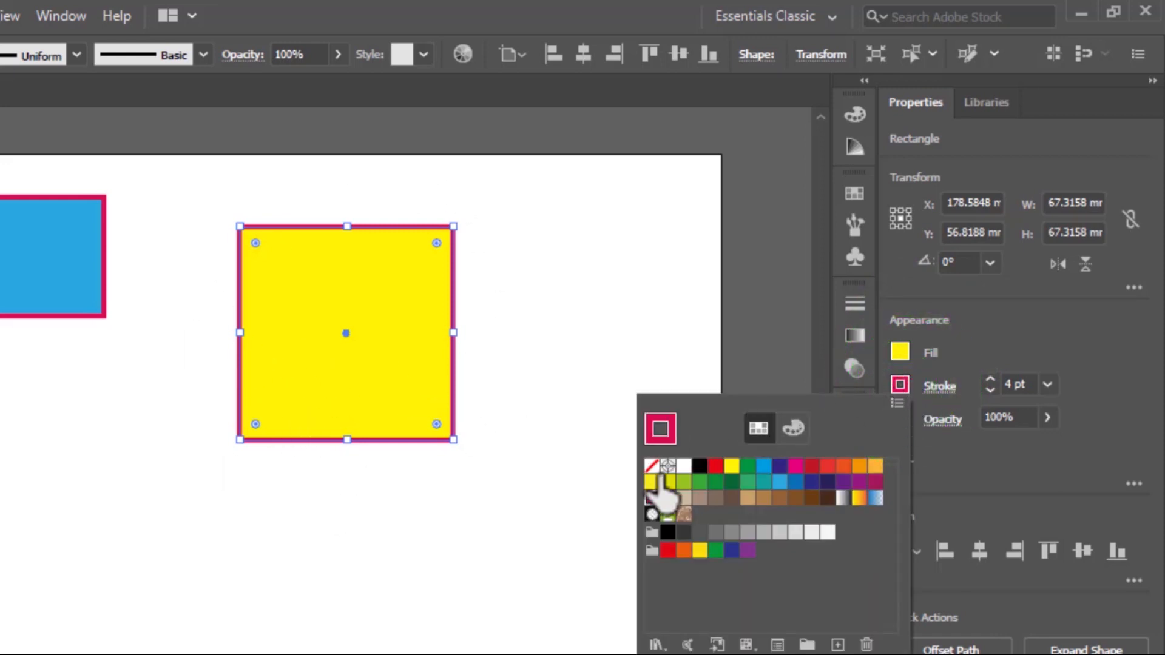
click(652, 466)
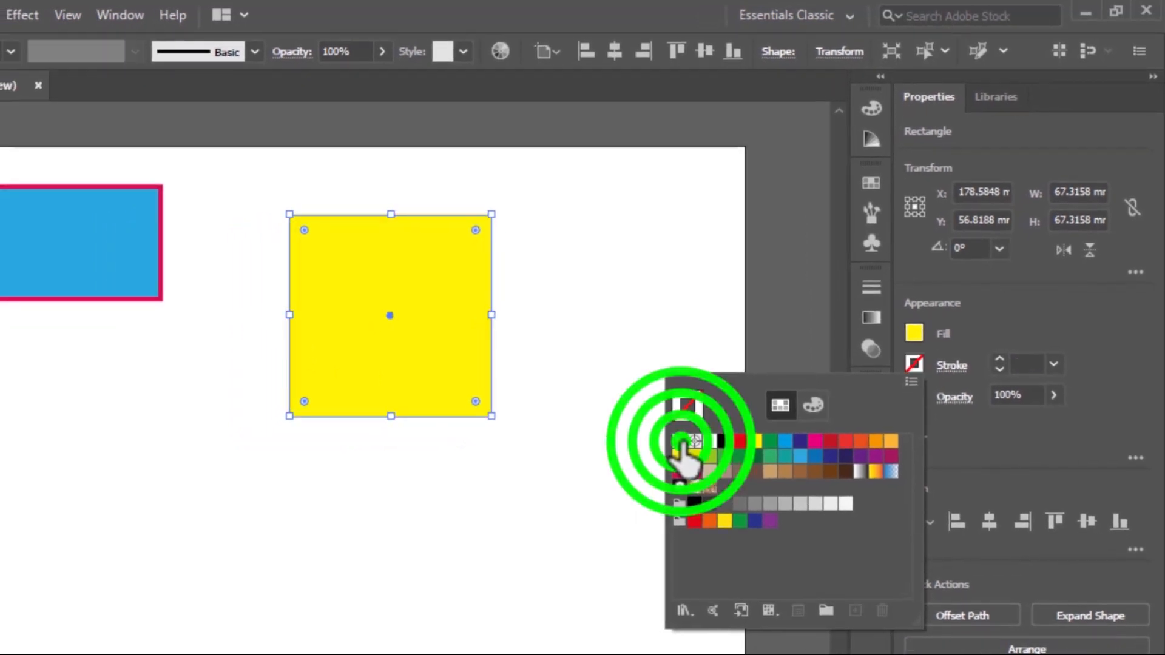
click(664, 318)
click(579, 340)
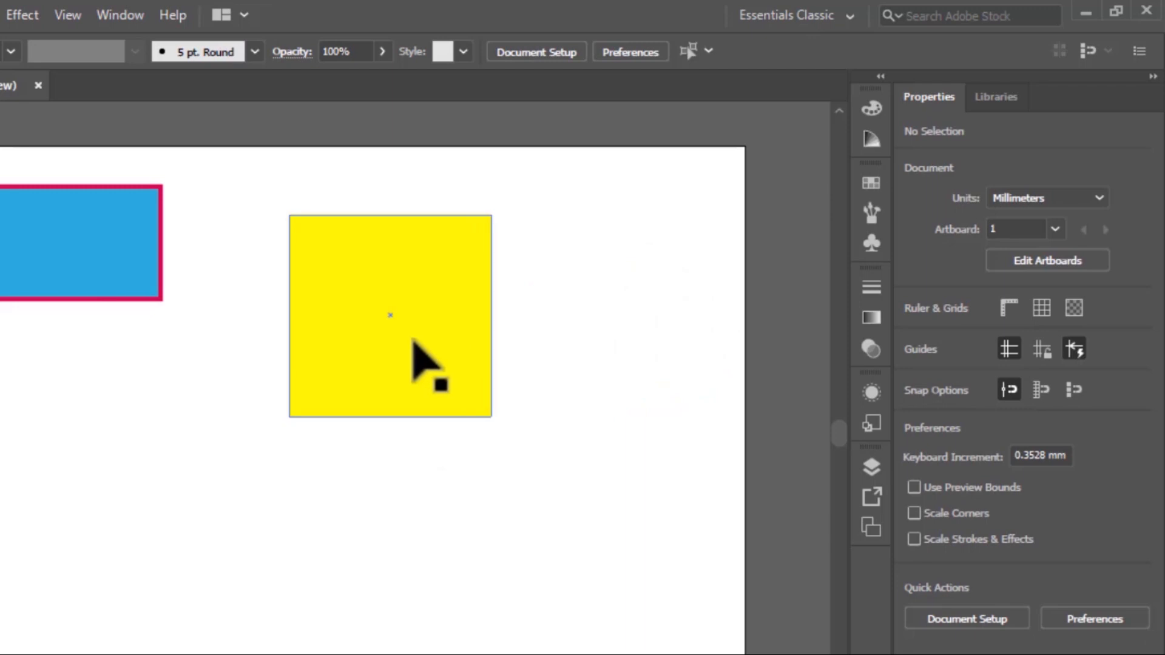
Apply a black 1 pt stroke to the yellow square and deselect it
click(66, 254)
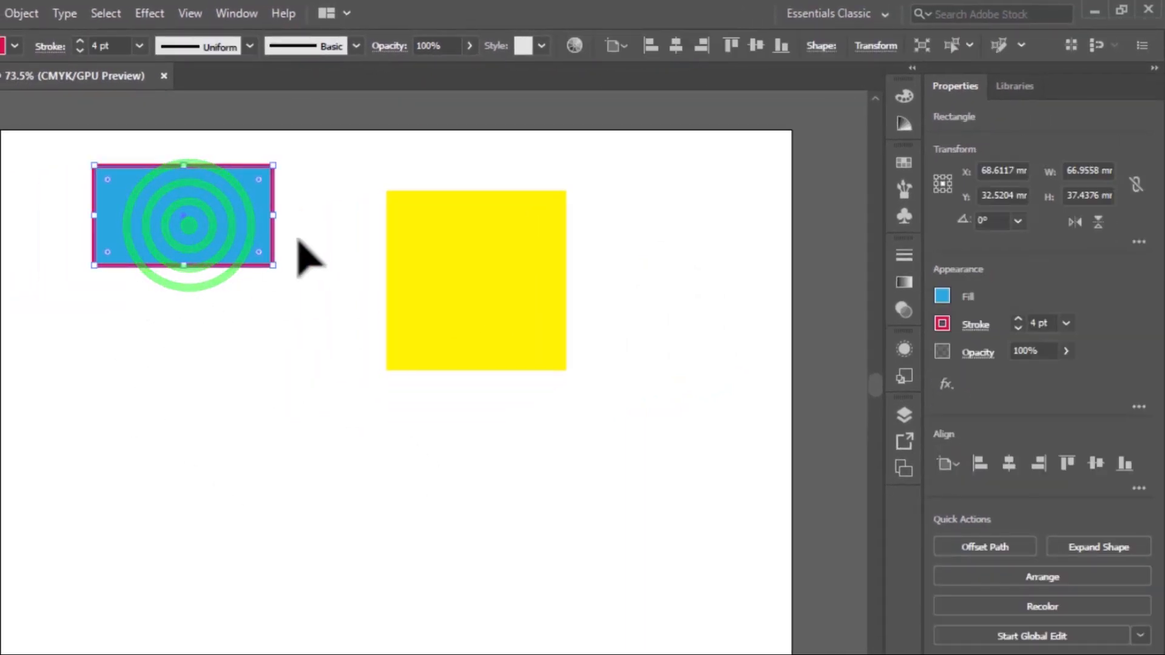
click(544, 328)
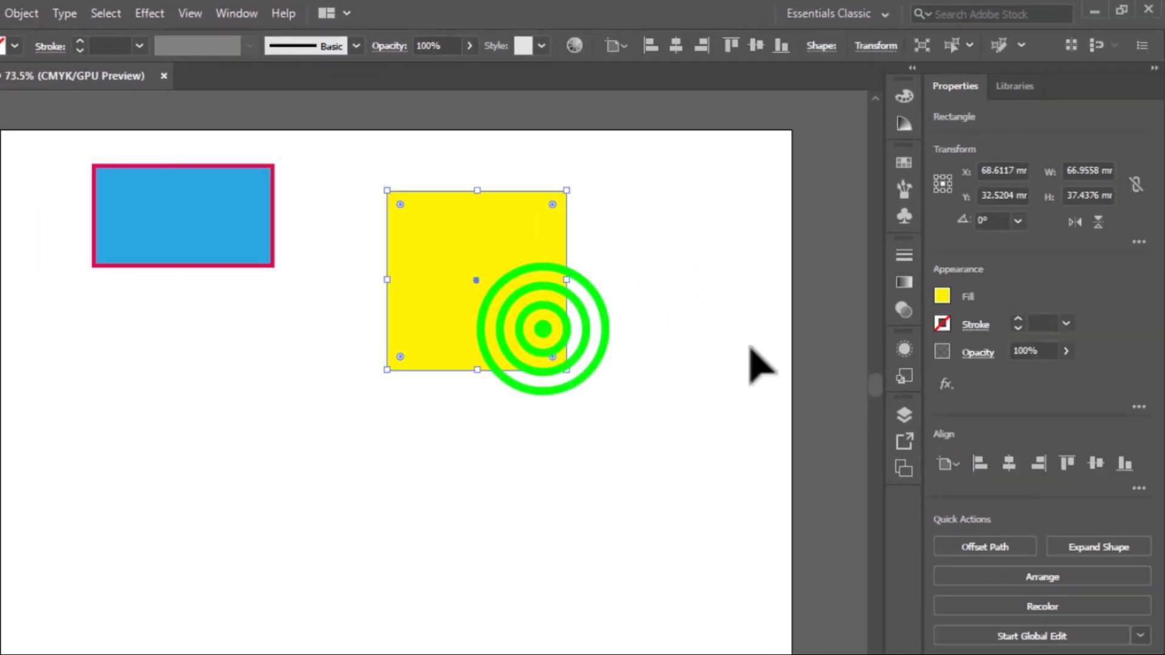
click(943, 325)
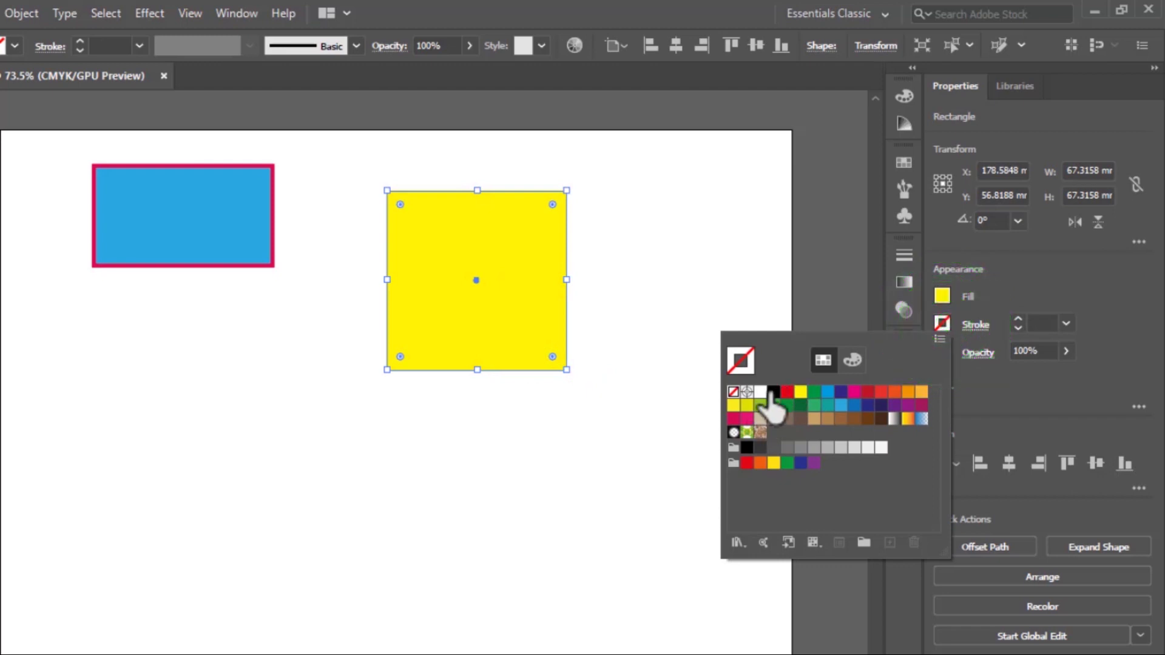
click(774, 392)
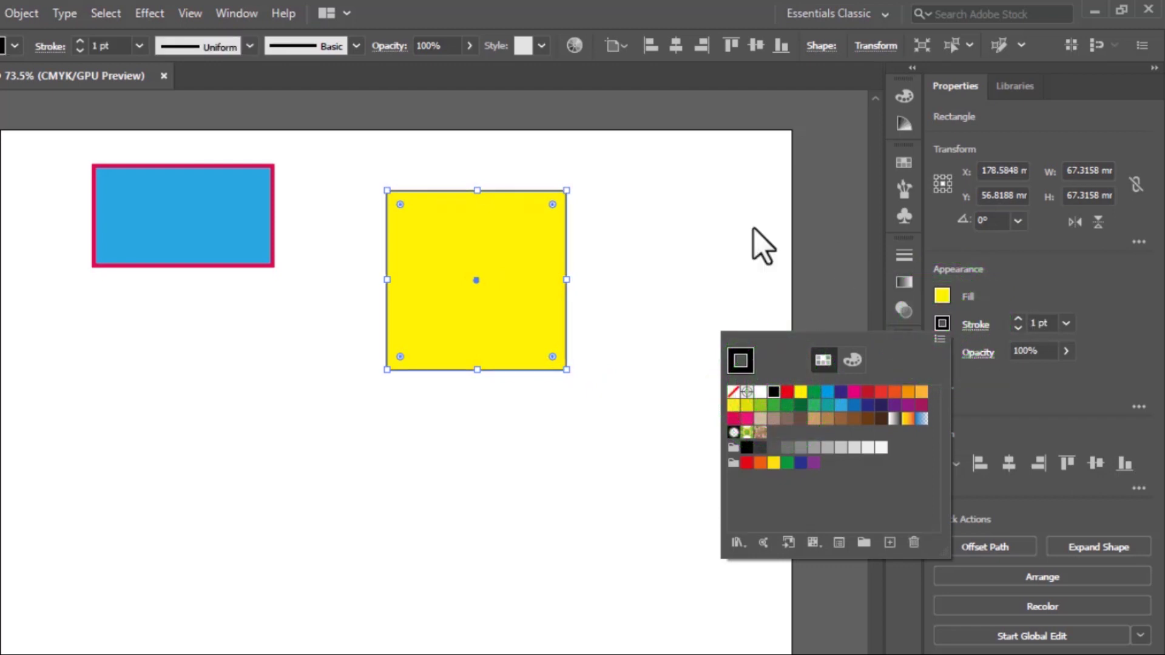
click(695, 225)
click(584, 455)
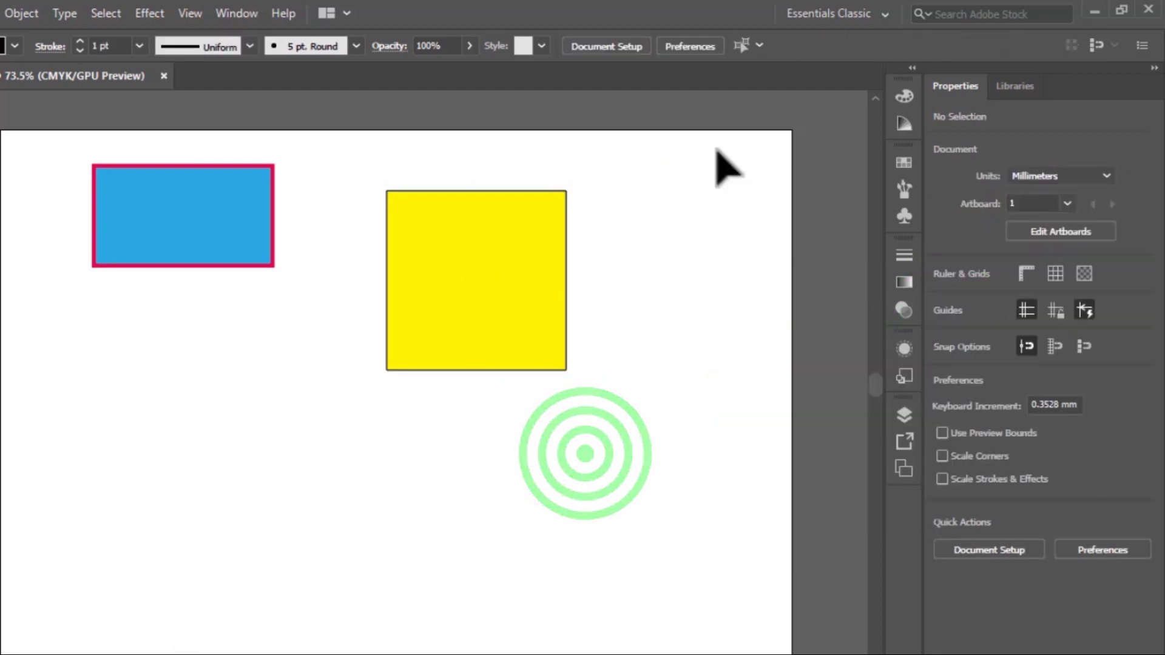
Move the blue rectangle toward the artboard's upper-left corner and the yellow square to about X 162.7 mm, Y 43.7 mm
drag(481, 295, 551, 295)
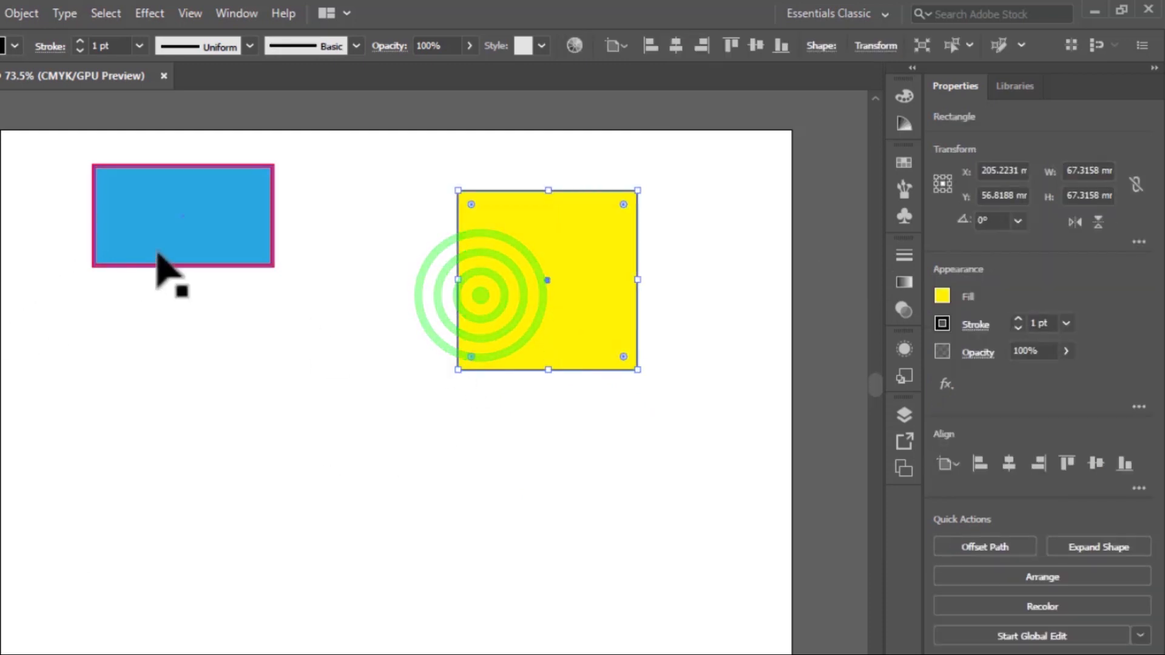
drag(180, 228, 129, 223)
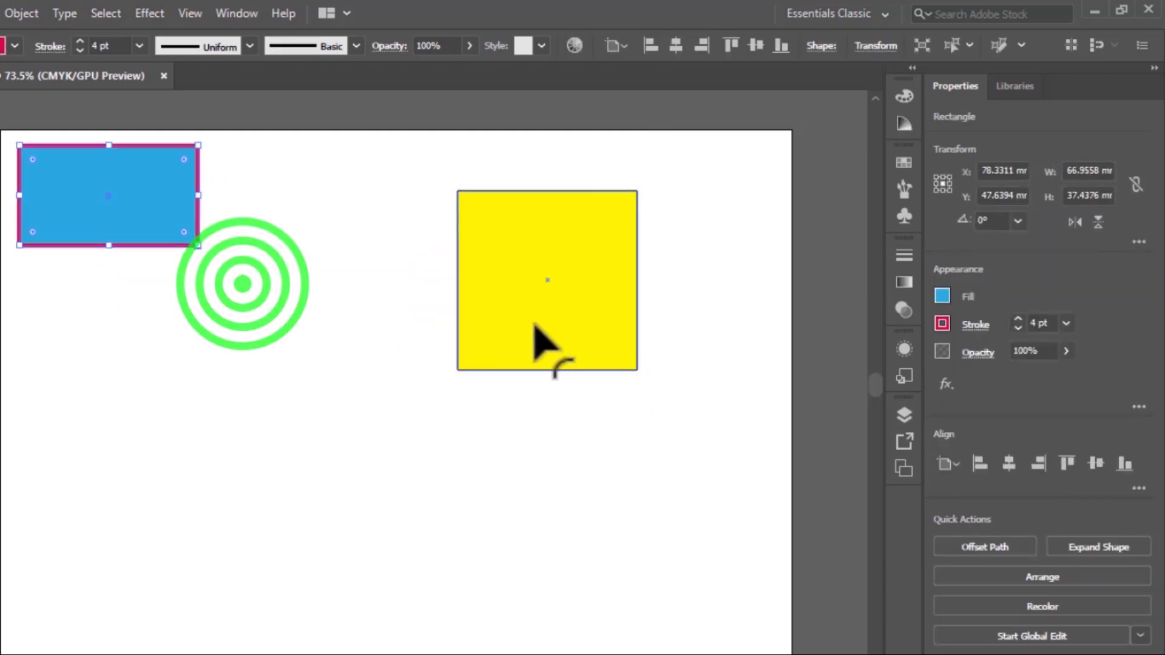
drag(535, 324, 424, 299)
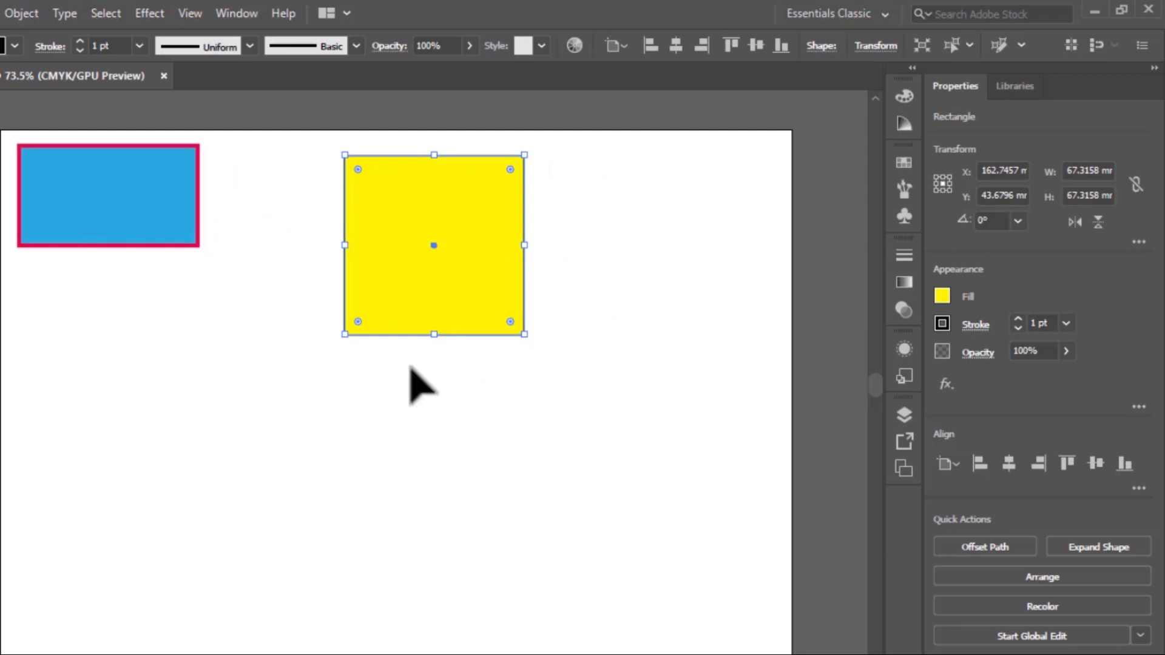
Draw a tilted hexagon with the Polygon Tool below the blue rectangle, centred near the artboard's left edge
click(27, 177)
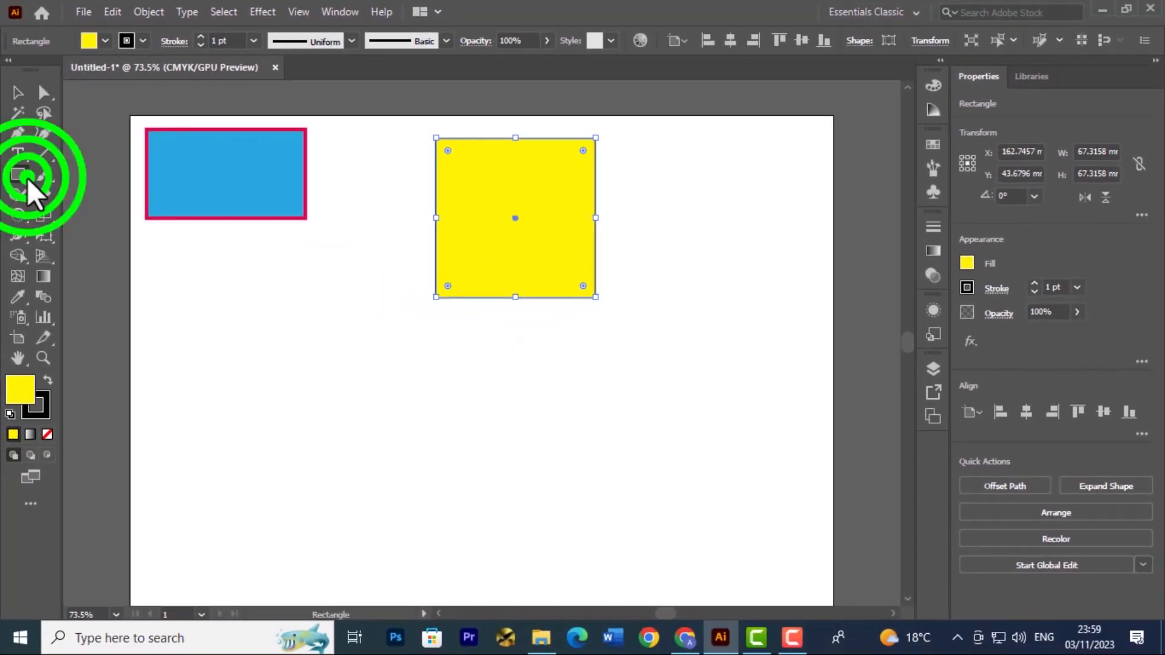
click(26, 181)
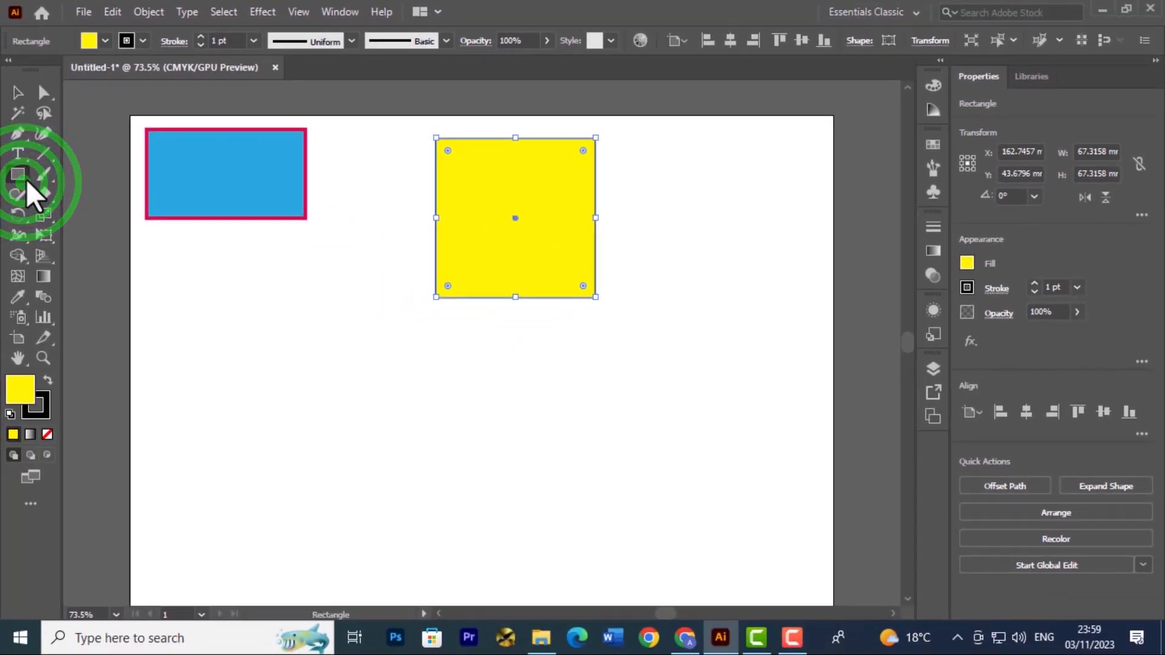
click(27, 181)
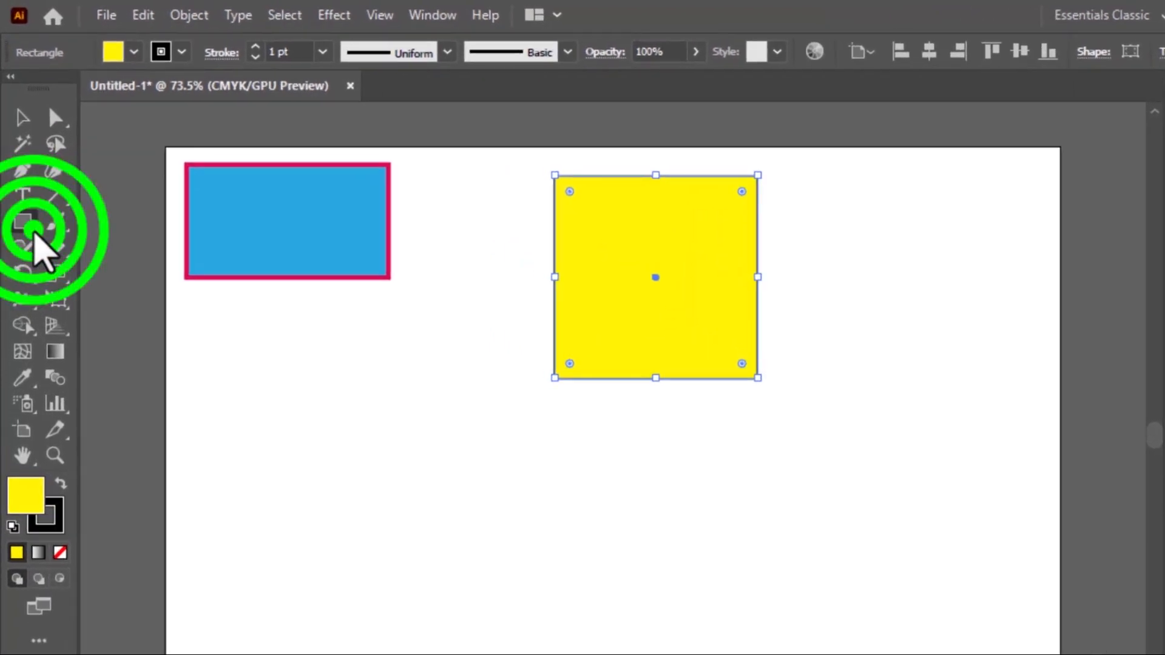
click(26, 181)
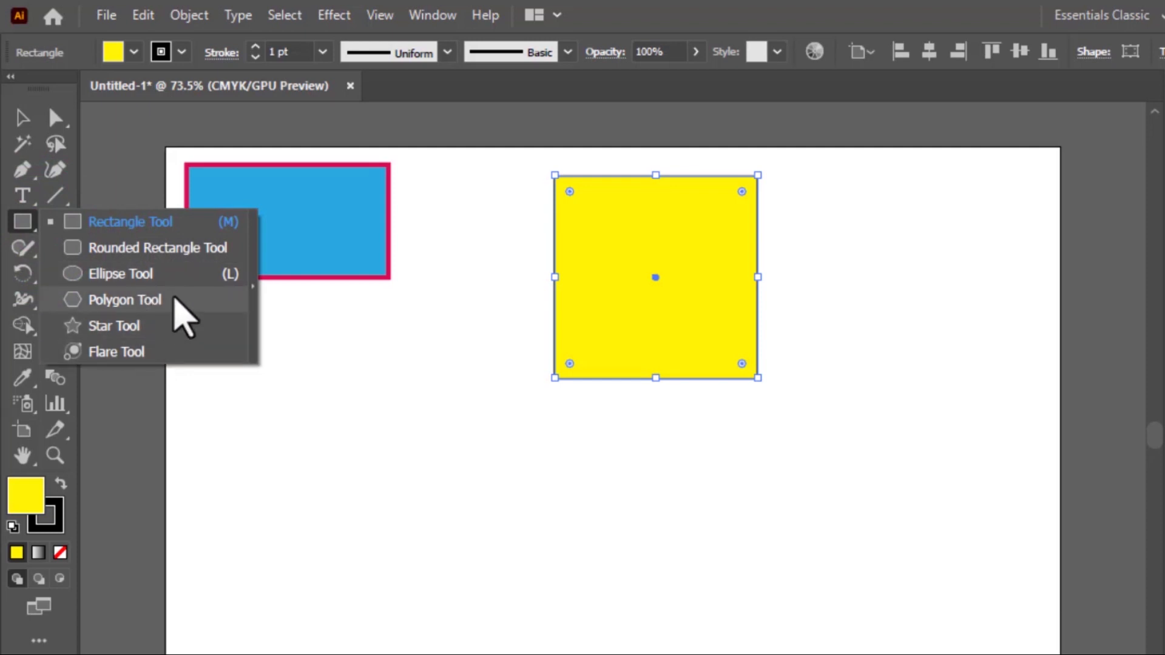
click(175, 299)
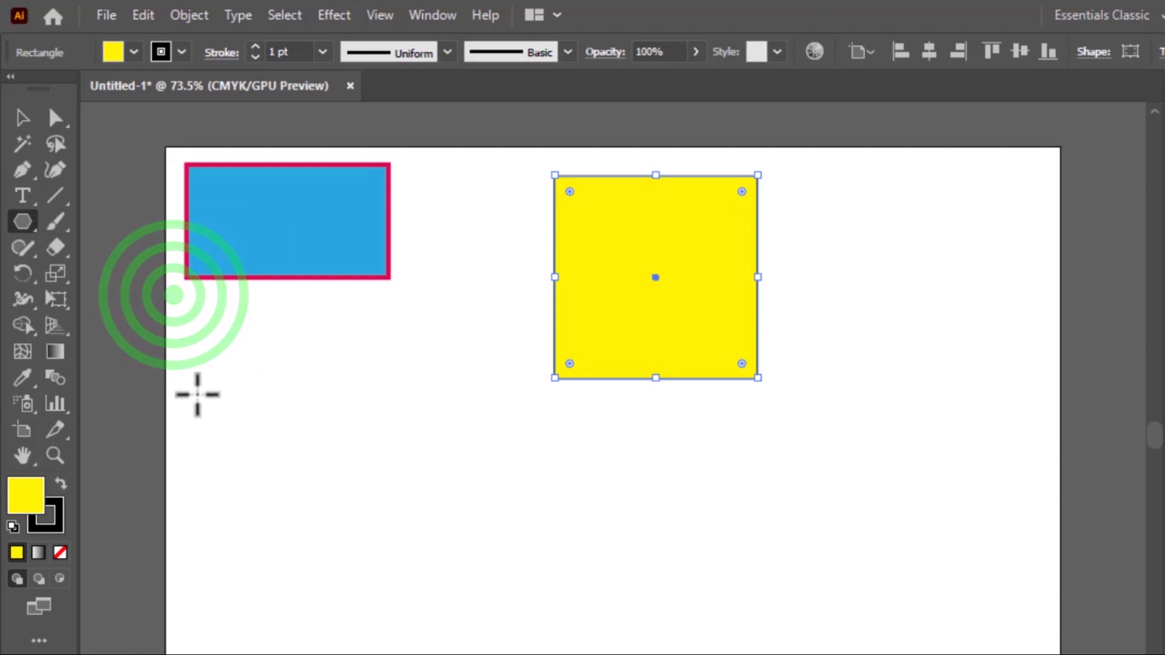
drag(196, 393, 306, 417)
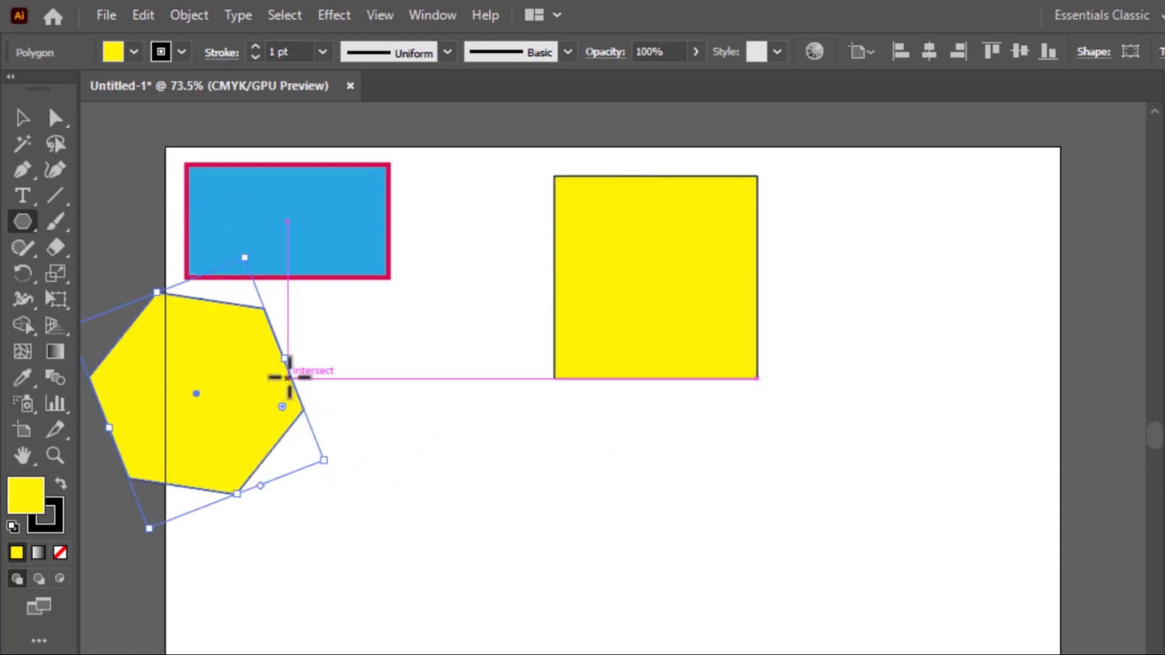
Move the yellow hexagon fully onto the artboard, into the open area below the blue rectangle
click(22, 117)
drag(208, 367, 478, 536)
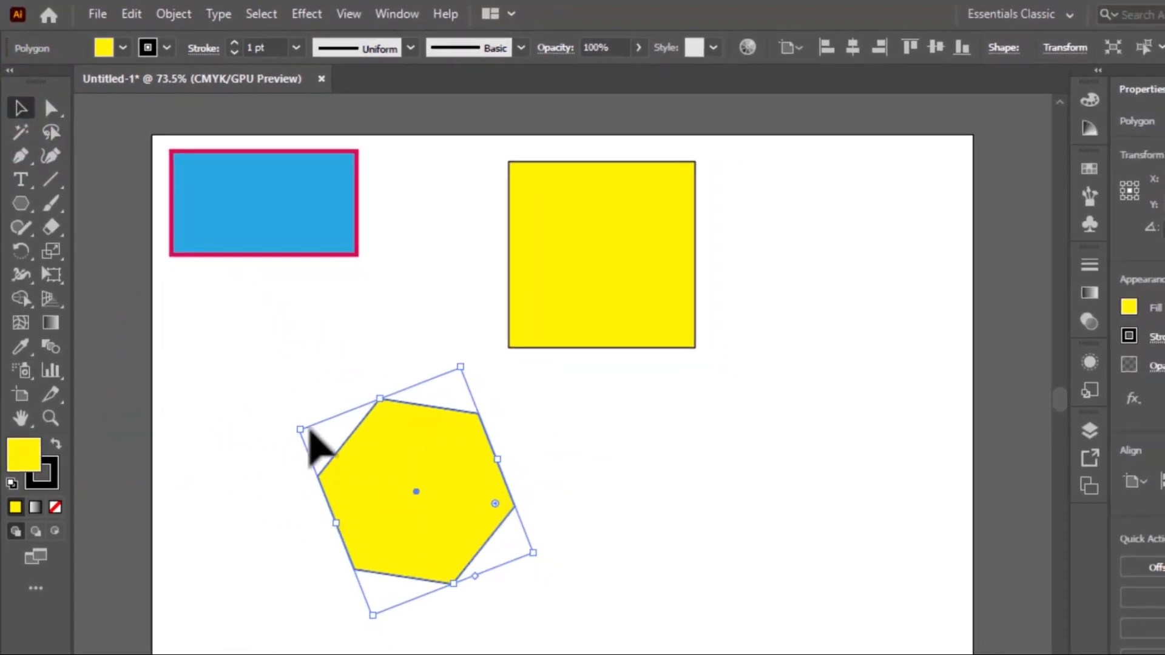
drag(428, 441, 608, 466)
drag(618, 505, 519, 474)
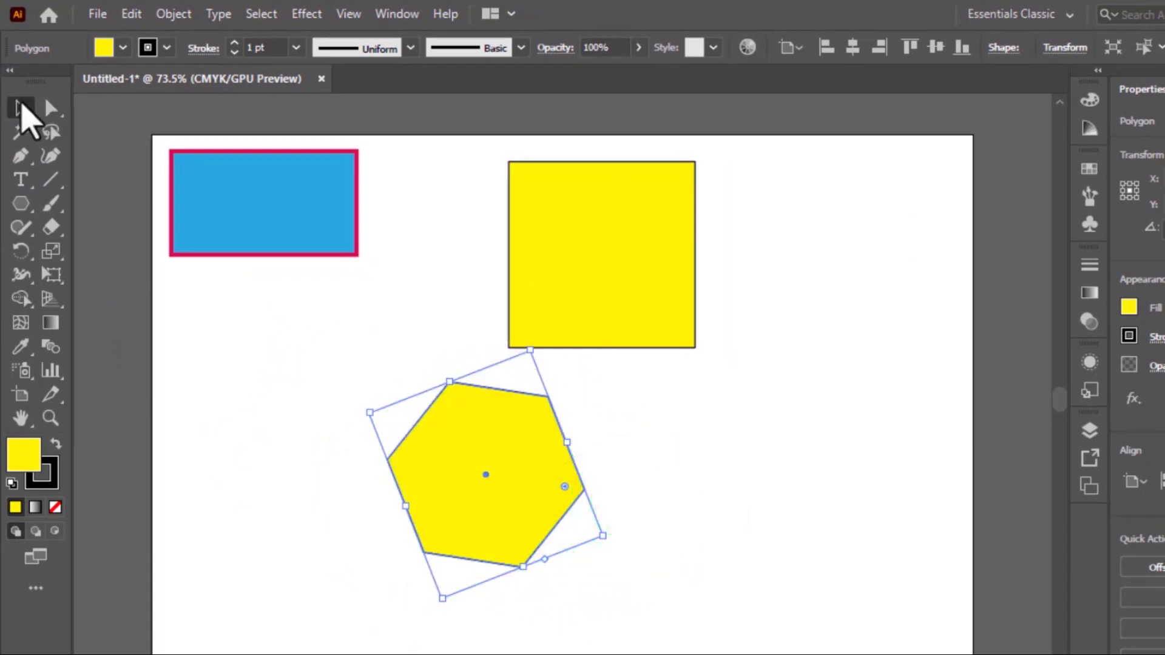
click(22, 108)
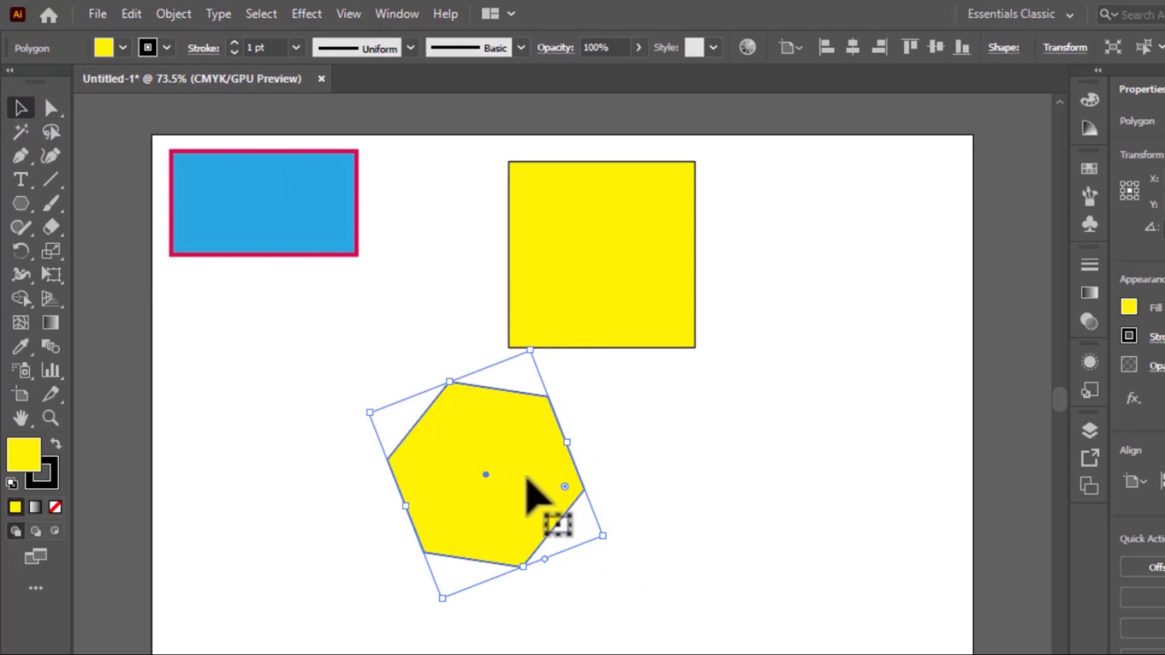
drag(527, 480, 368, 548)
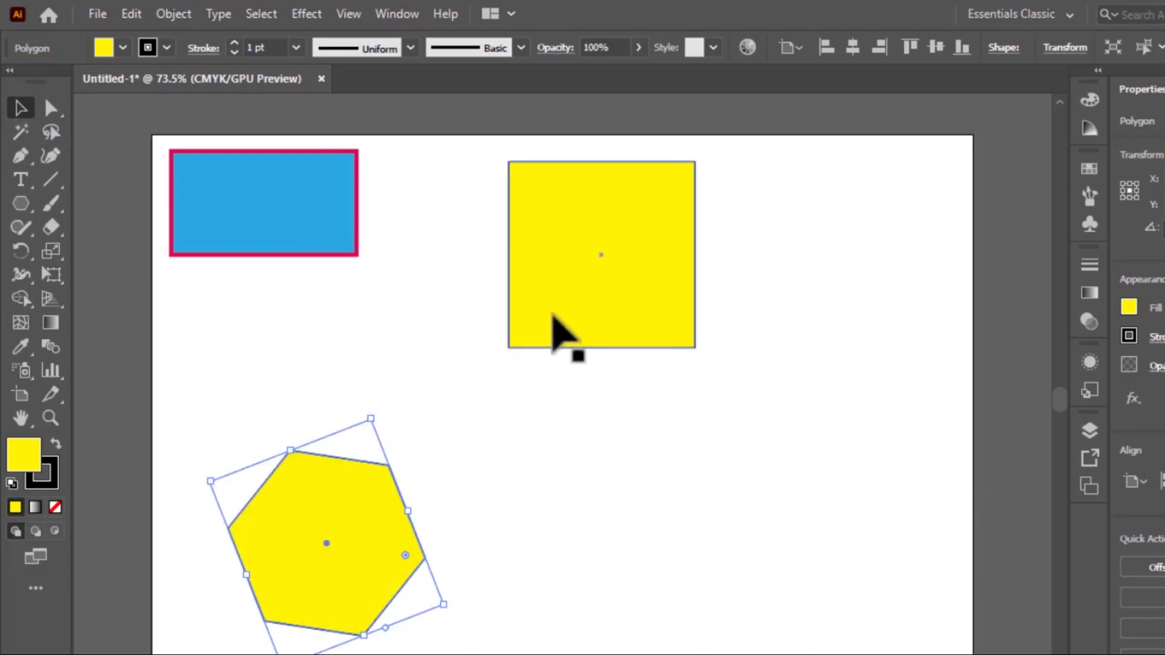
Spread the shapes out: move the yellow square rightward, the blue rectangle inward and the hexagon into the space between and below them
drag(553, 317, 747, 340)
drag(291, 549, 408, 587)
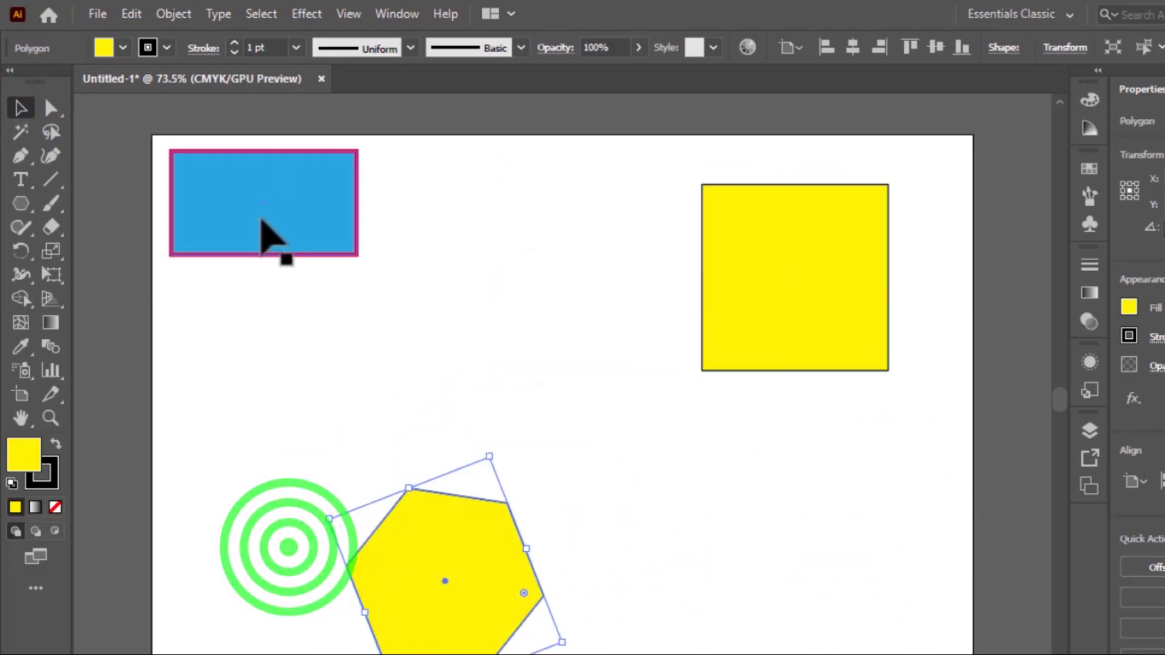
drag(262, 221, 330, 280)
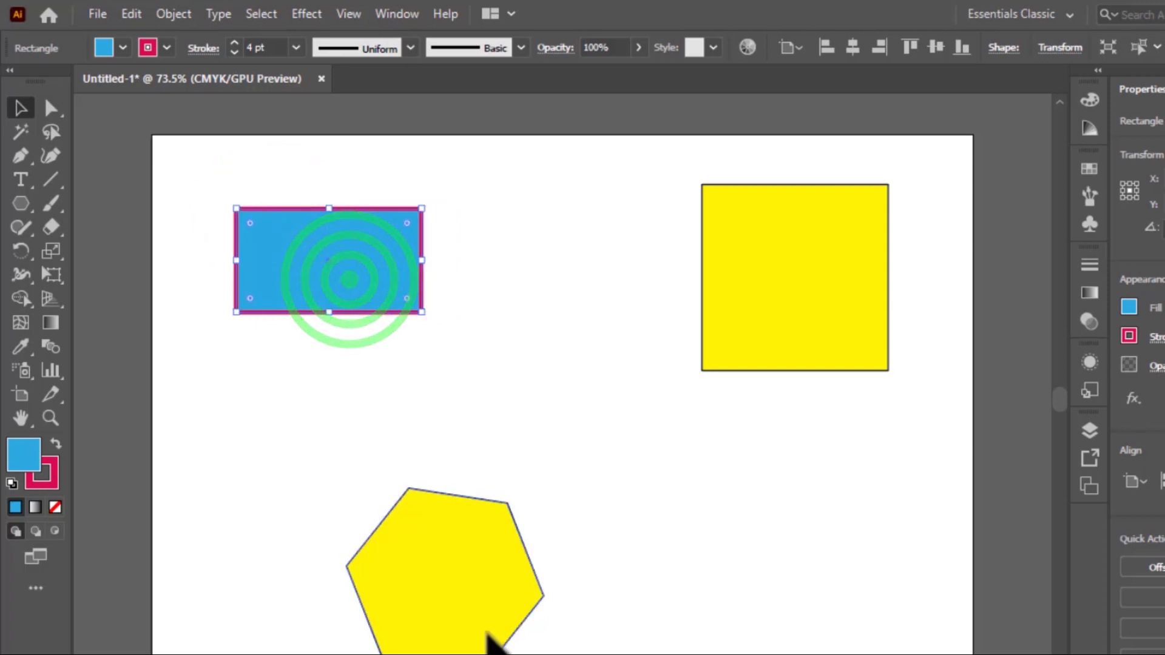
drag(488, 634, 506, 603)
Enlarge the blue rectangle so its lower-right corner is at about X 127.7 mm, Y 74.3 mm, and widen it slightly on both sides
click(367, 270)
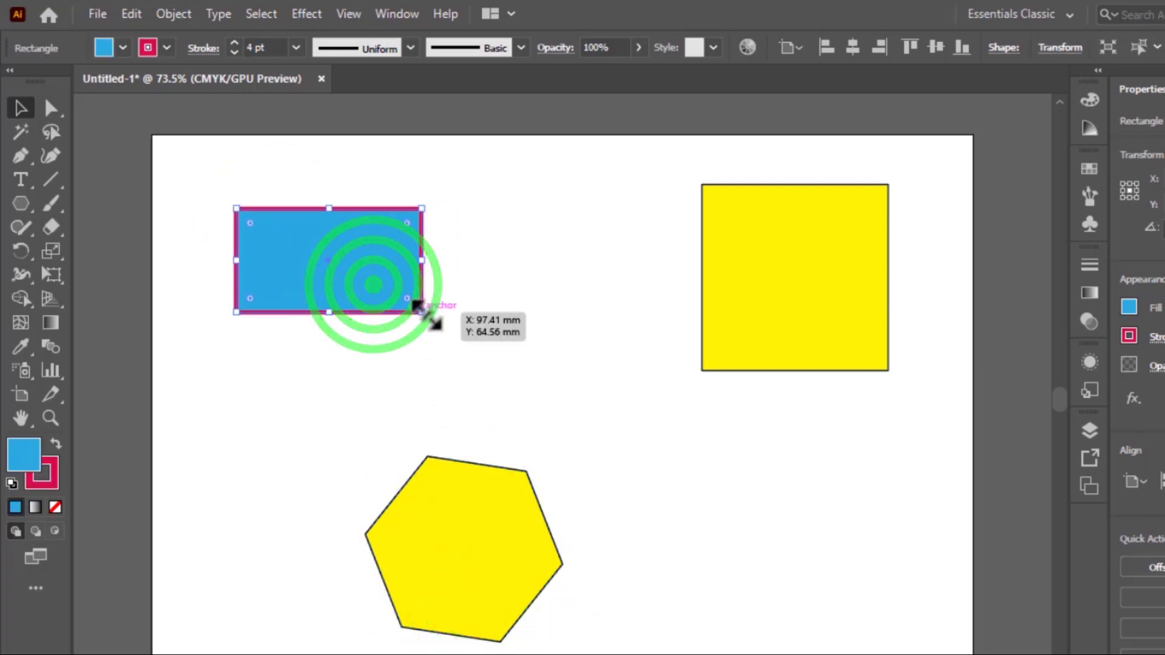
drag(425, 314, 515, 361)
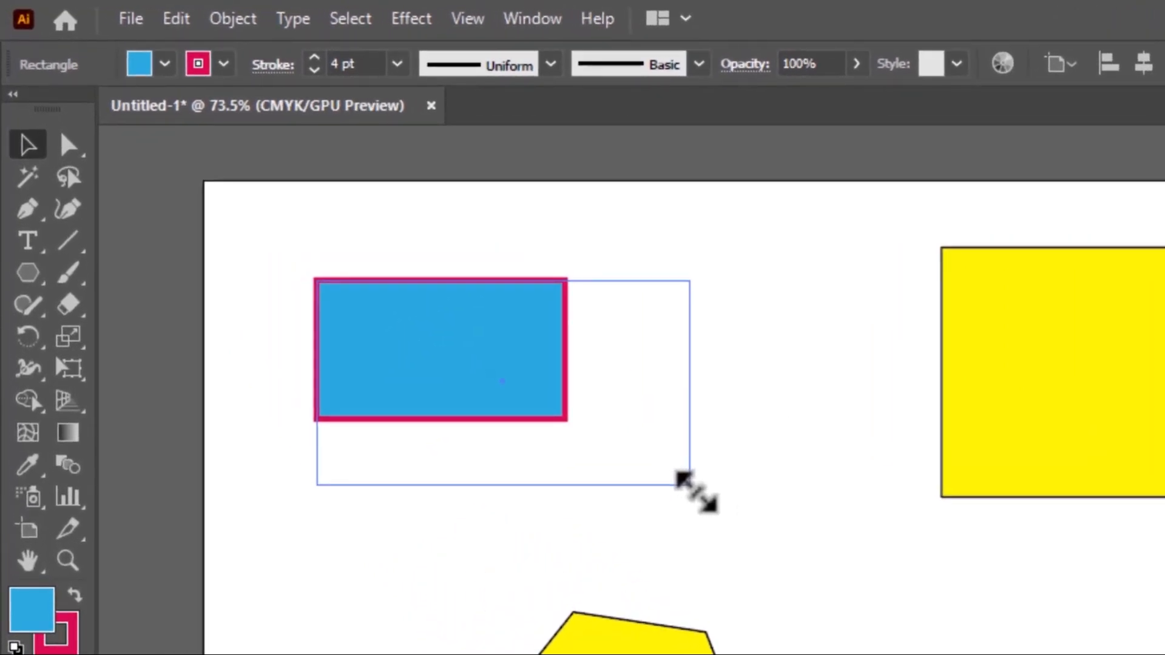
drag(692, 485, 682, 458)
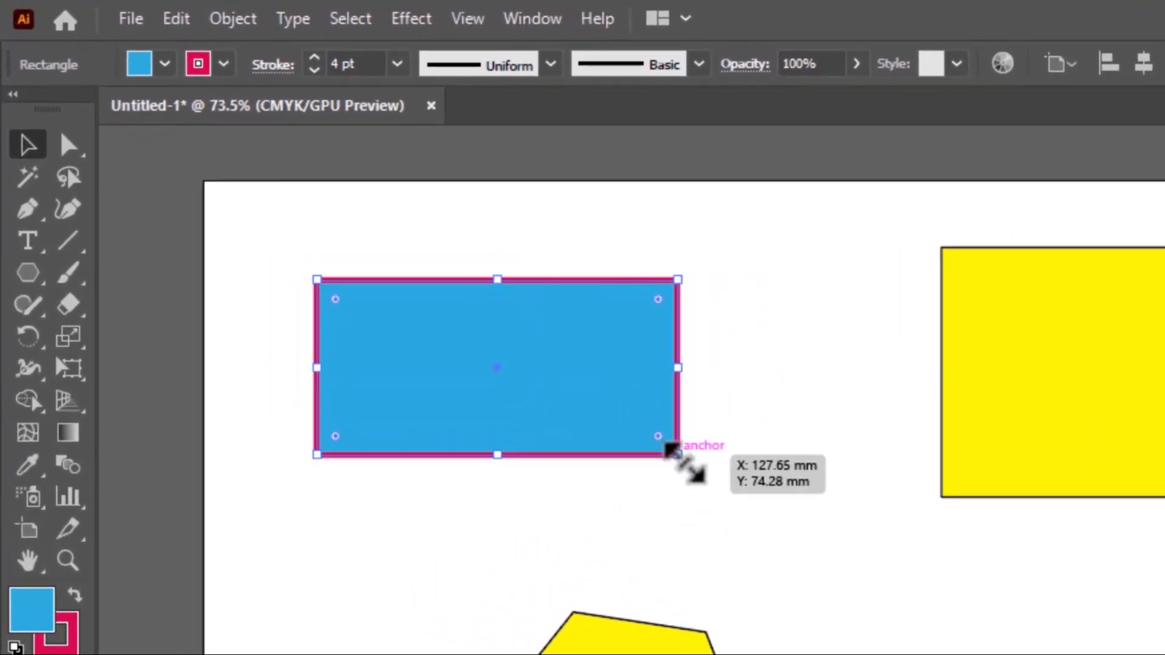
drag(673, 362, 736, 372)
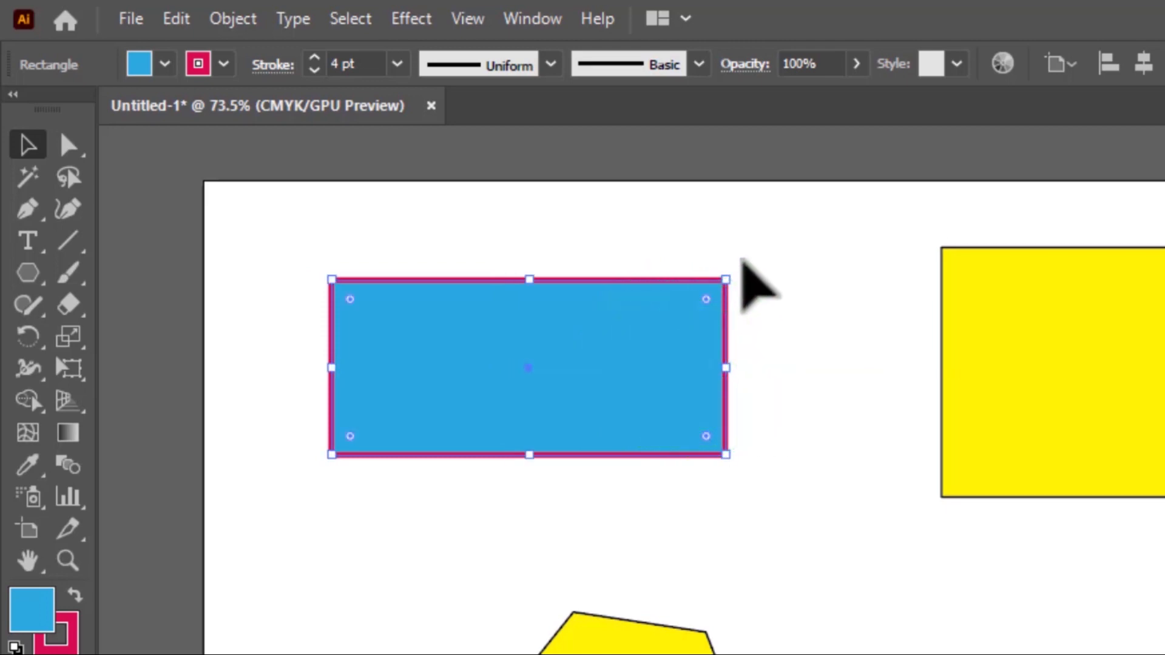
Rotate the blue rectangle to about 265.6° and move it to about X 73.8 mm, Y 61.1 mm
mouse_move(728, 274)
mouse_down()
mouse_move(754, 320)
mouse_move(767, 395)
mouse_move(682, 530)
mouse_move(607, 592)
mouse_up()
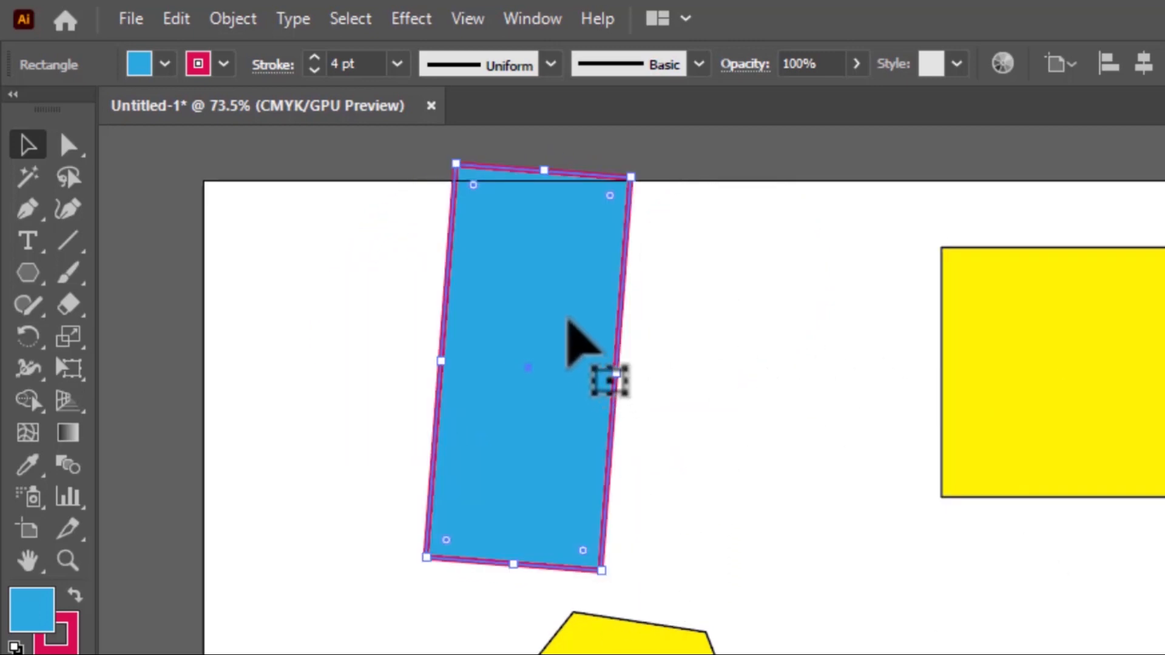
drag(569, 321, 519, 359)
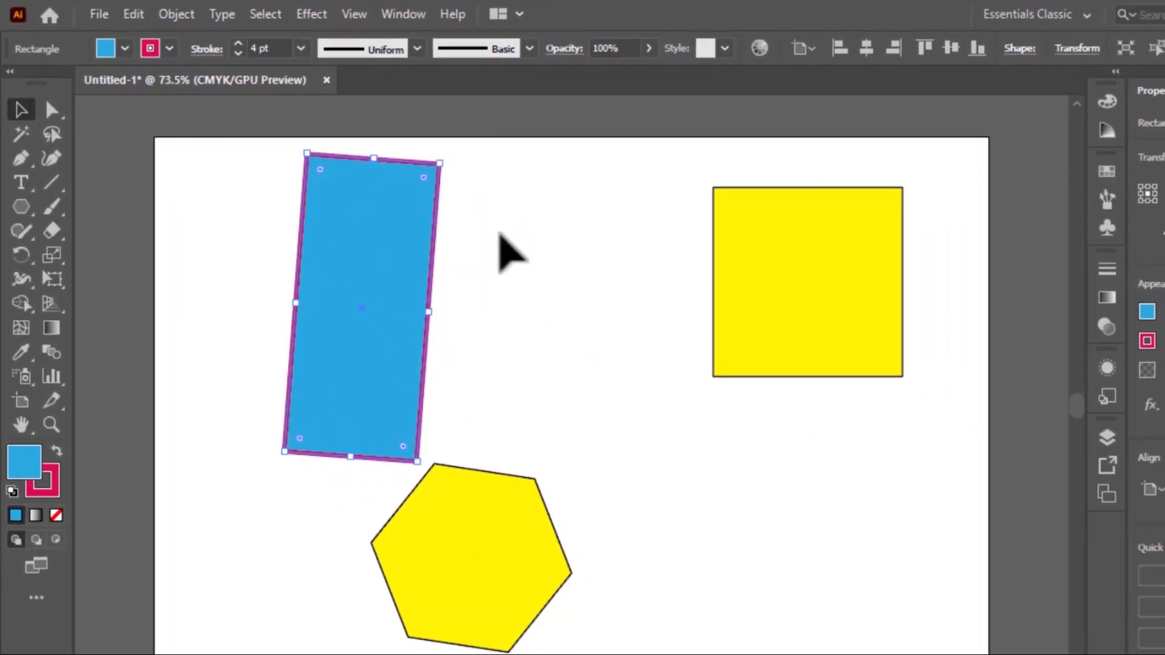
Undo the blue rectangle's last move and rotation
click(134, 14)
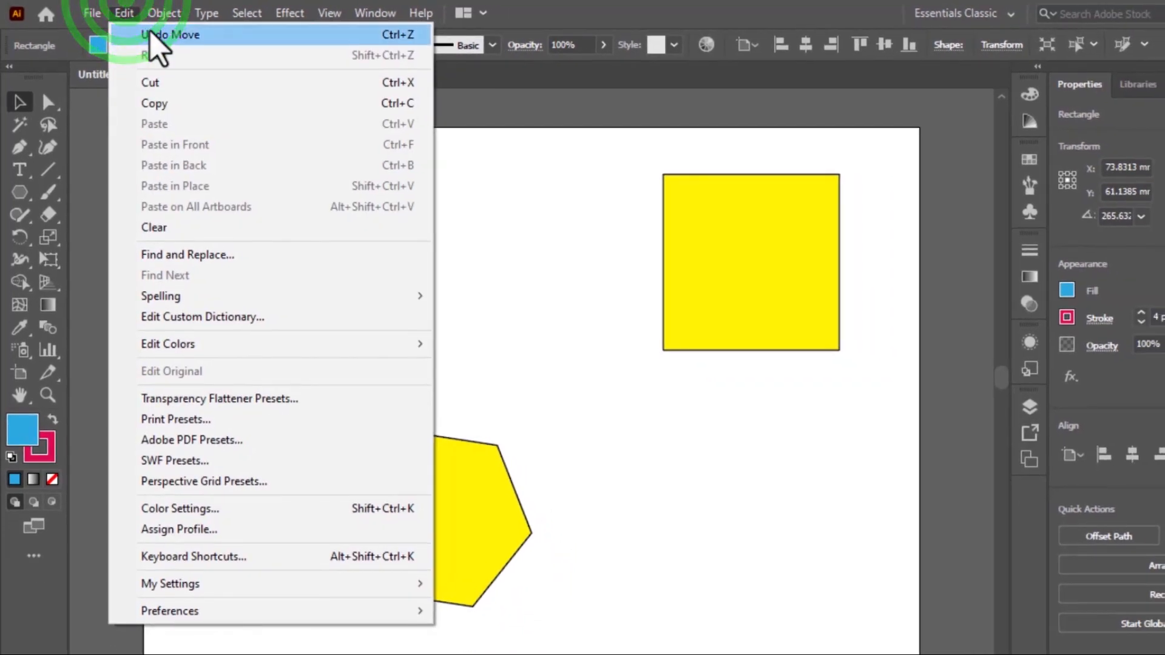
click(151, 35)
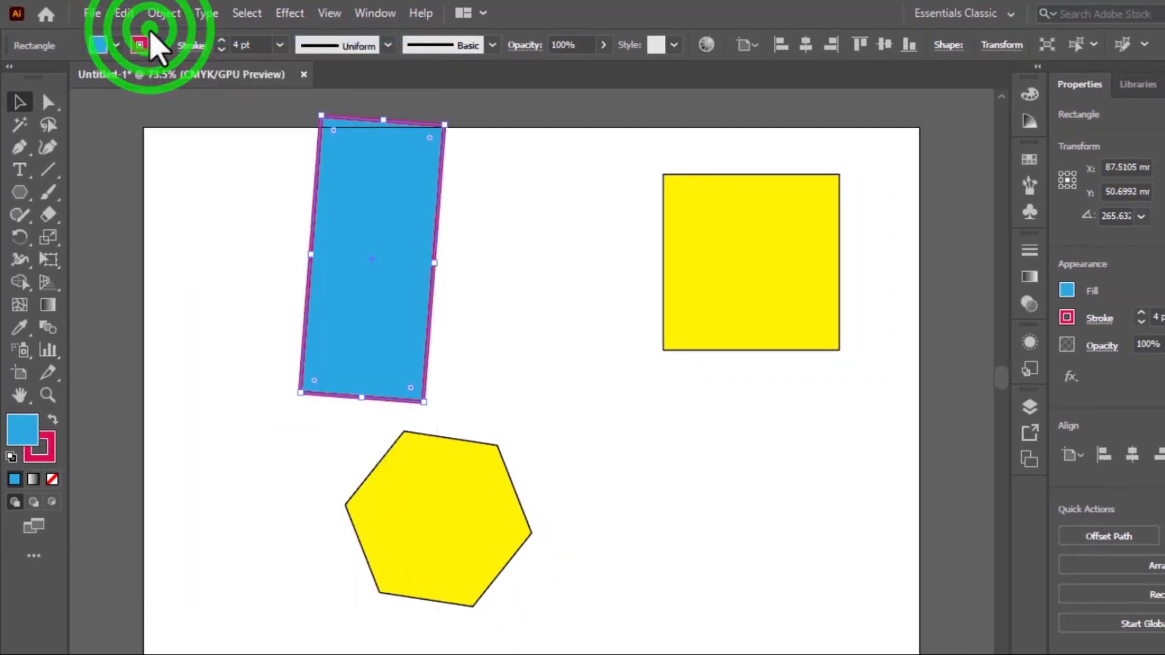
click(129, 13)
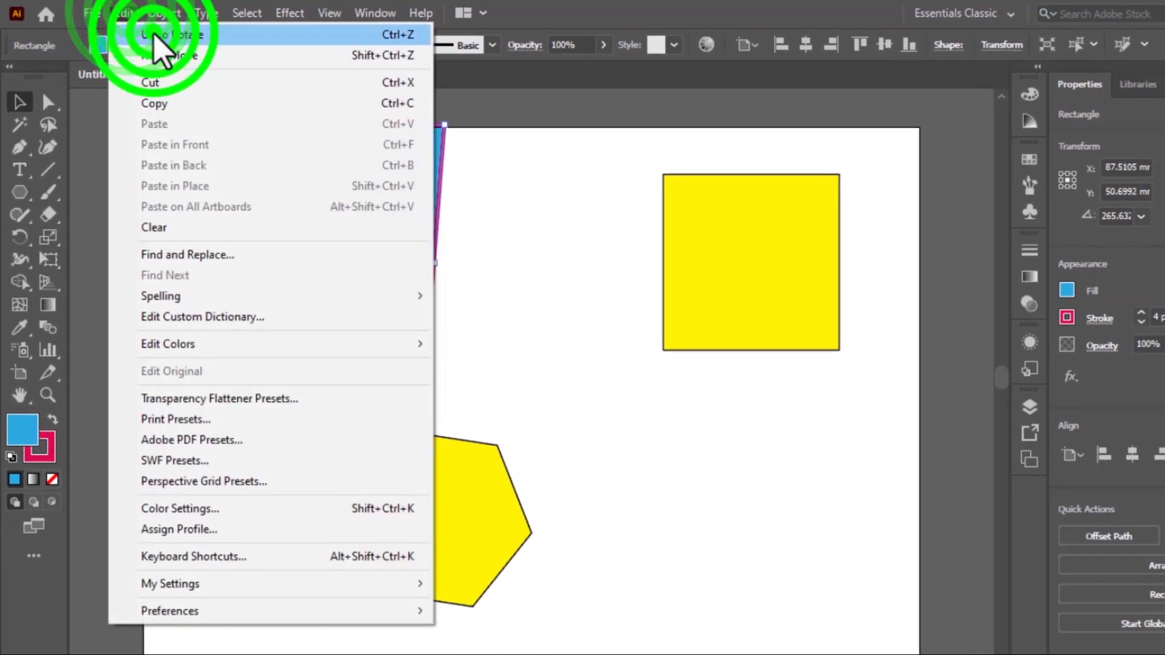
click(157, 35)
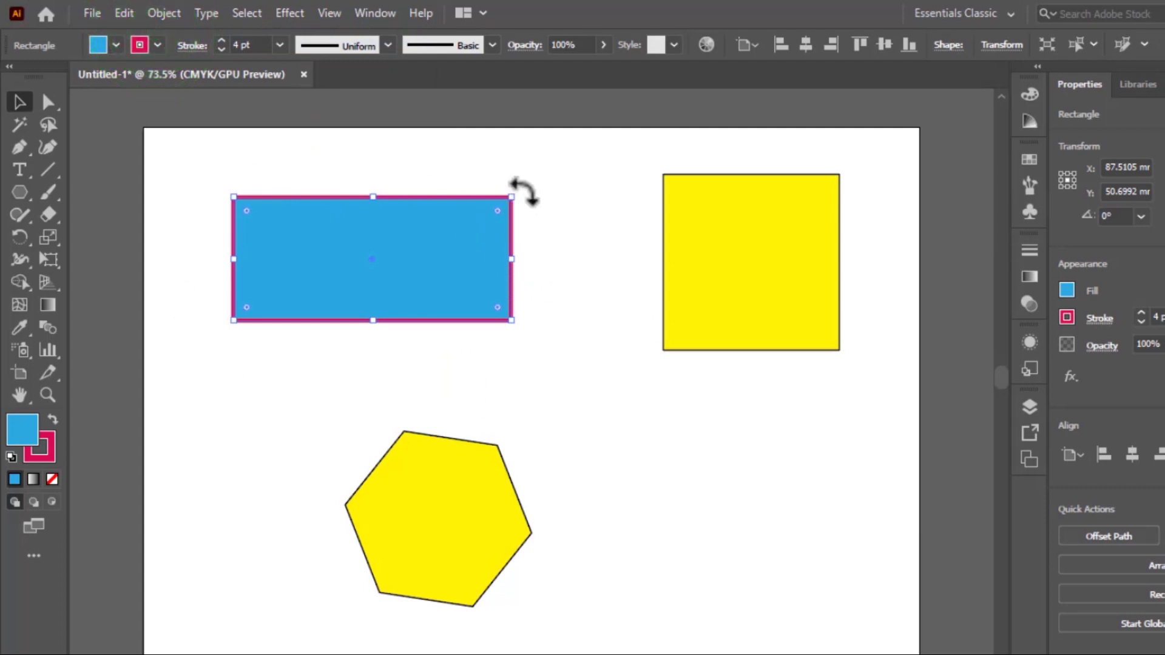
Rotate the blue rectangle to about 283.3° and undo that rotation
drag(521, 189, 544, 456)
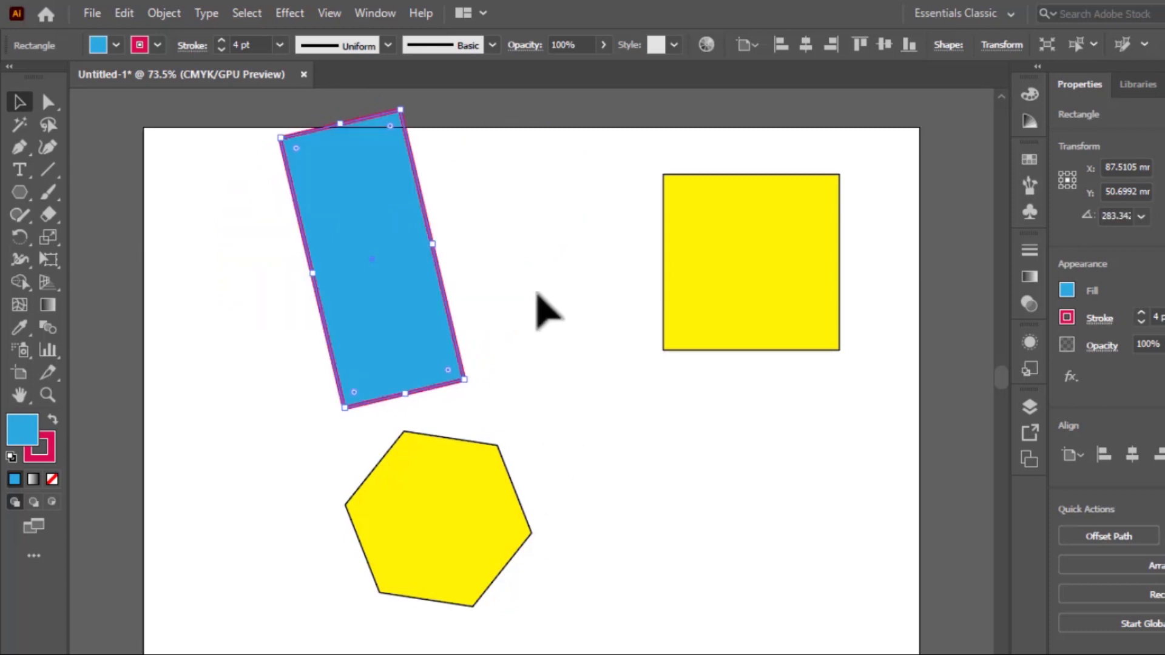
key(ctrl+z)
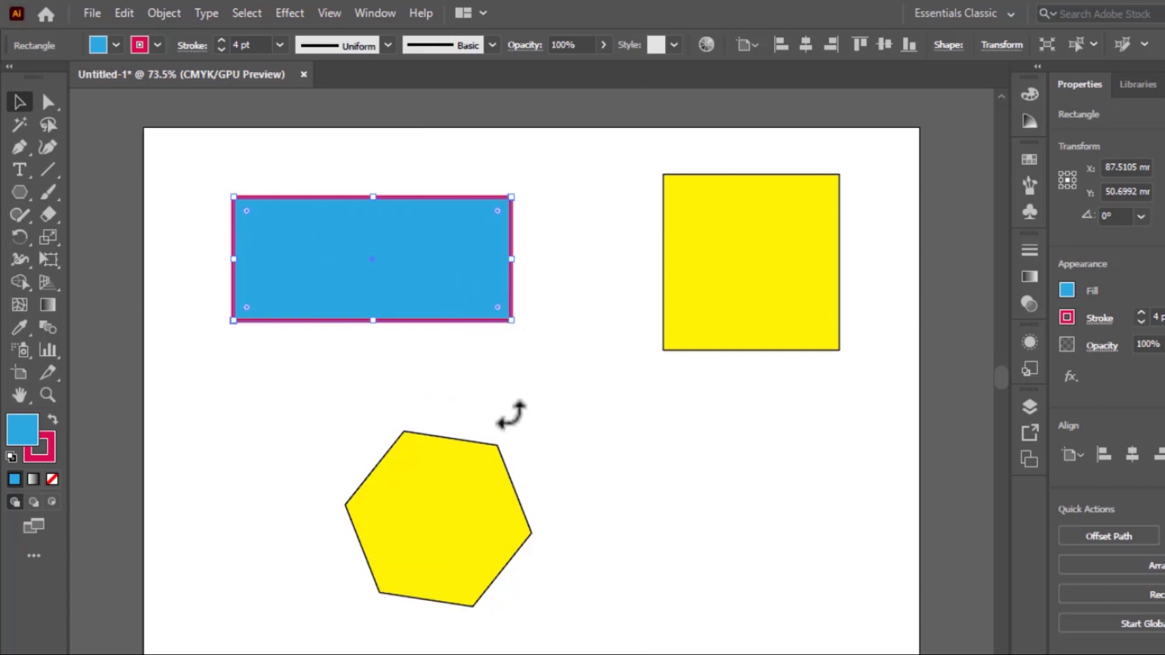
Move the yellow hexagon slightly up and to the right
drag(442, 522, 480, 483)
Round all corners of the blue rectangle fully into a pill shape and deselect it
click(456, 266)
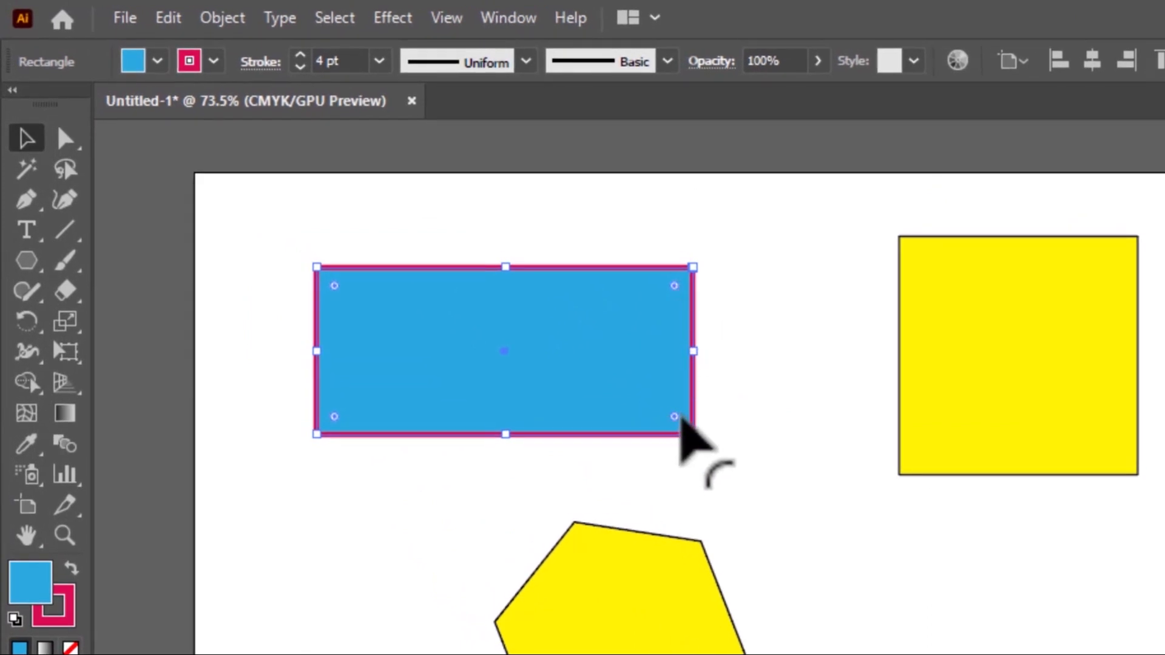
drag(674, 419, 527, 381)
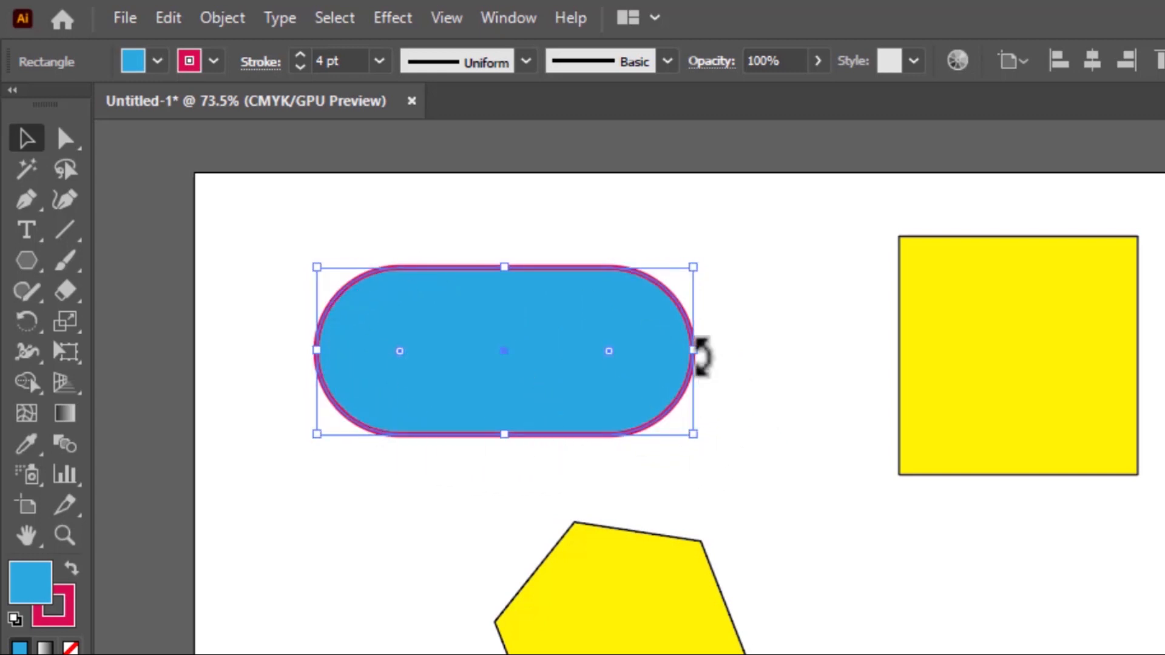
click(803, 255)
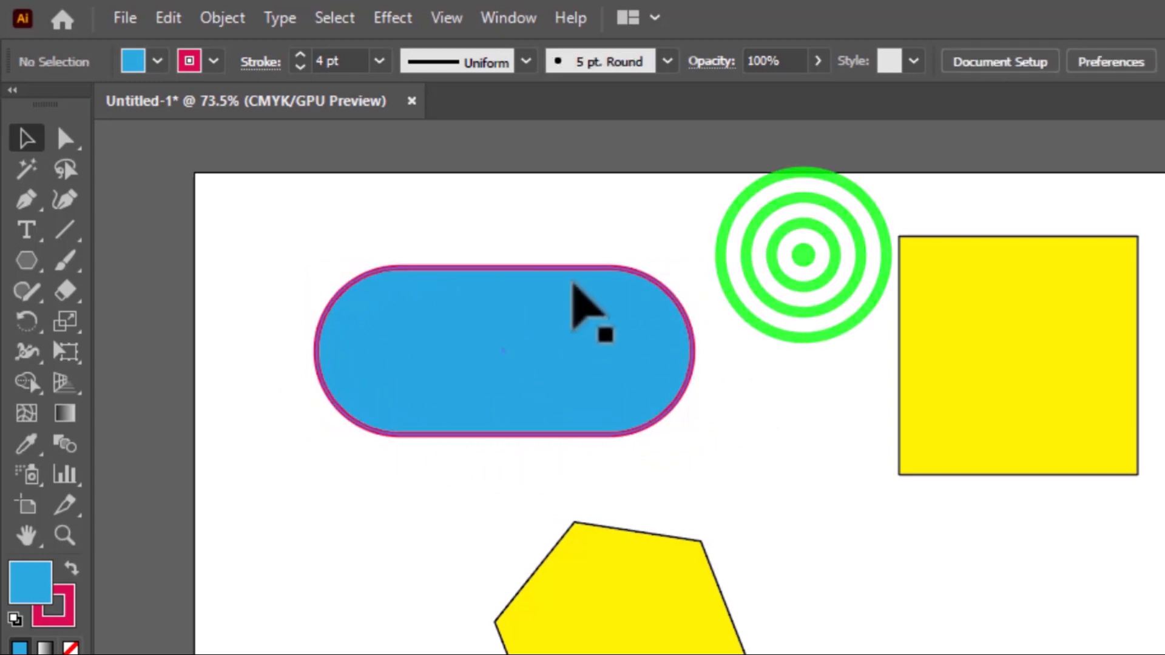
Reduce the blue pill shape's corner rounding back to sharp corners and deselect it
click(618, 359)
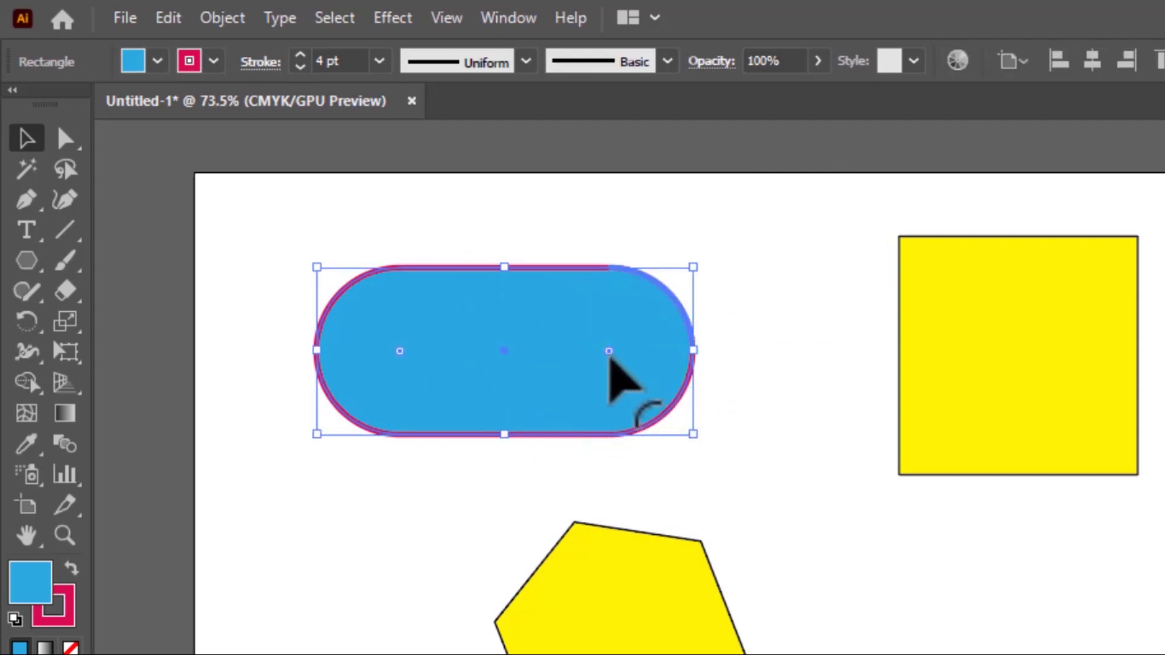
drag(610, 359, 817, 367)
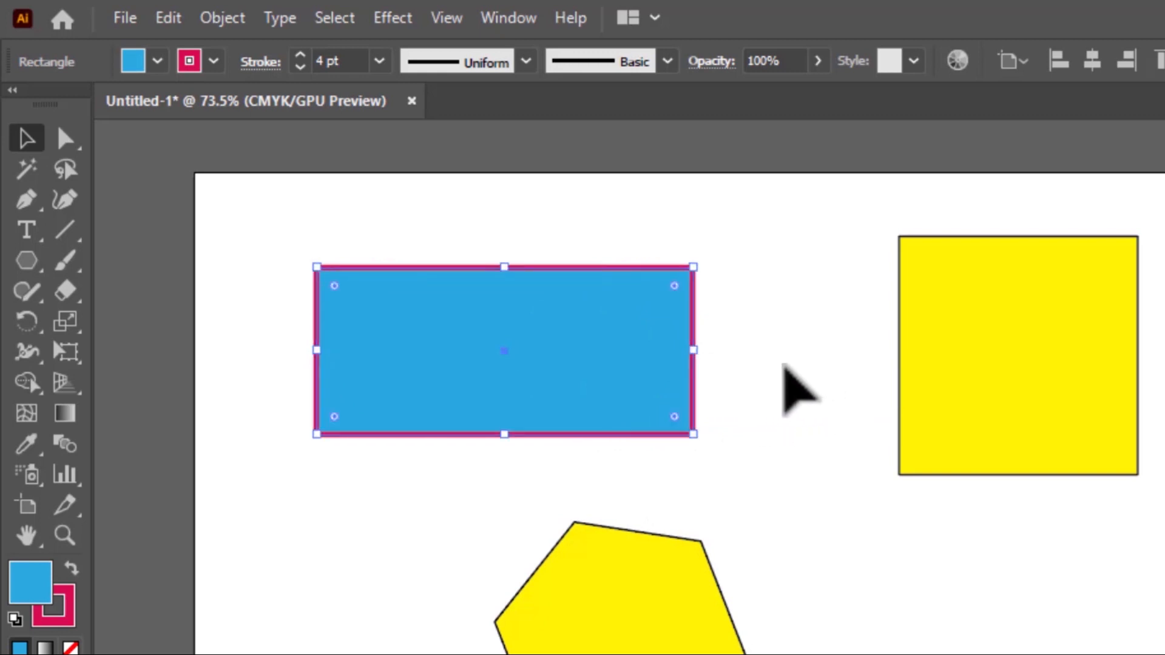
click(785, 366)
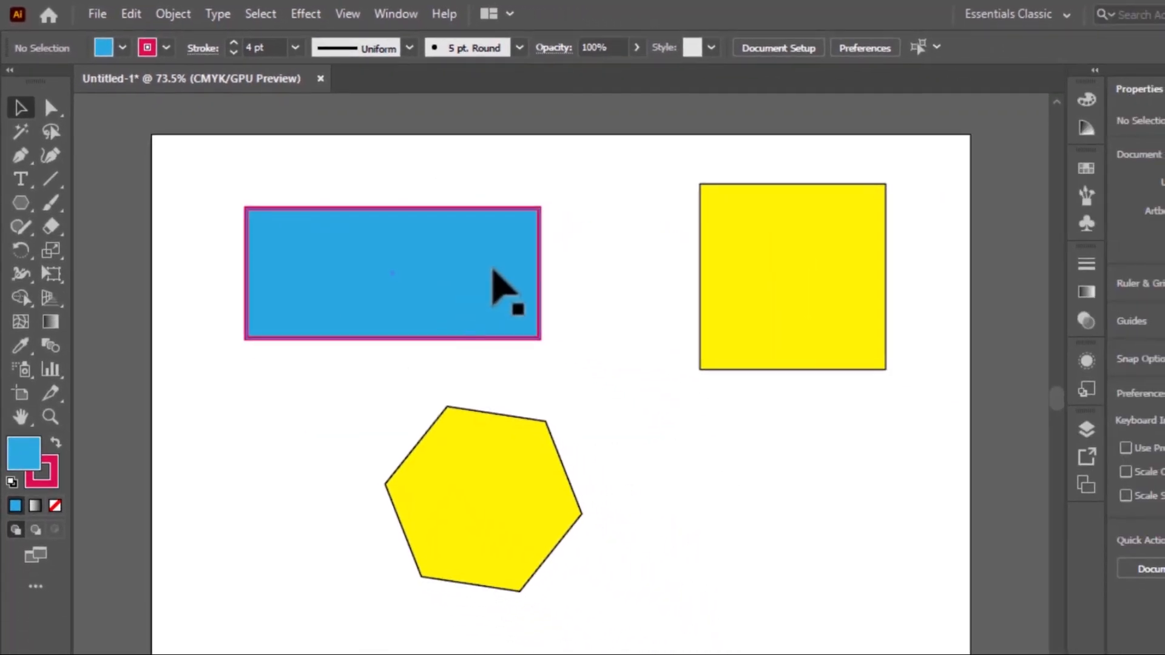
Round the blue rectangle's corners to the maximum again and deselect the shape
click(493, 270)
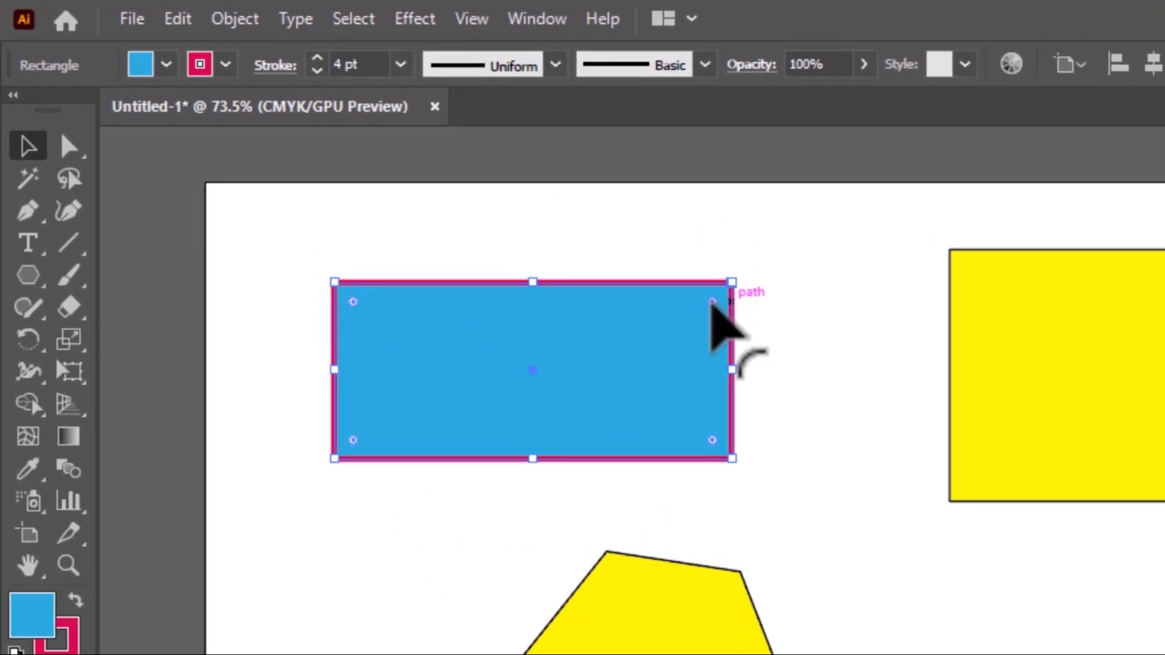
drag(712, 303, 562, 364)
click(783, 523)
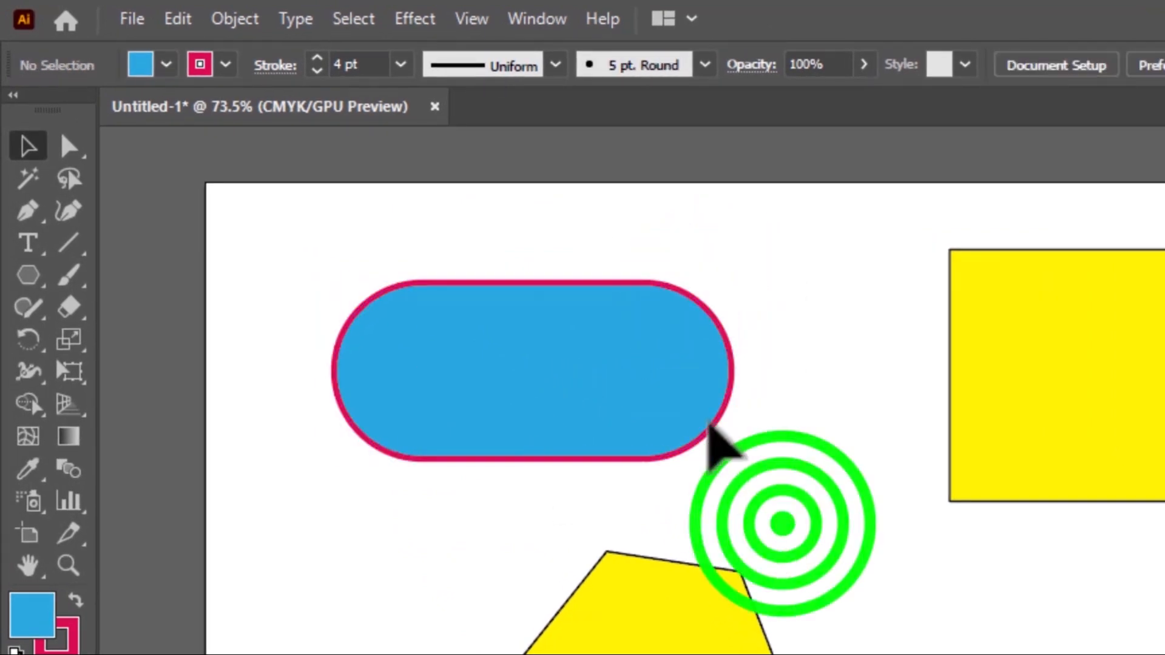
Slightly reduce the blue shape's corner rounding, and undo both recent corner-rounding changes
click(563, 362)
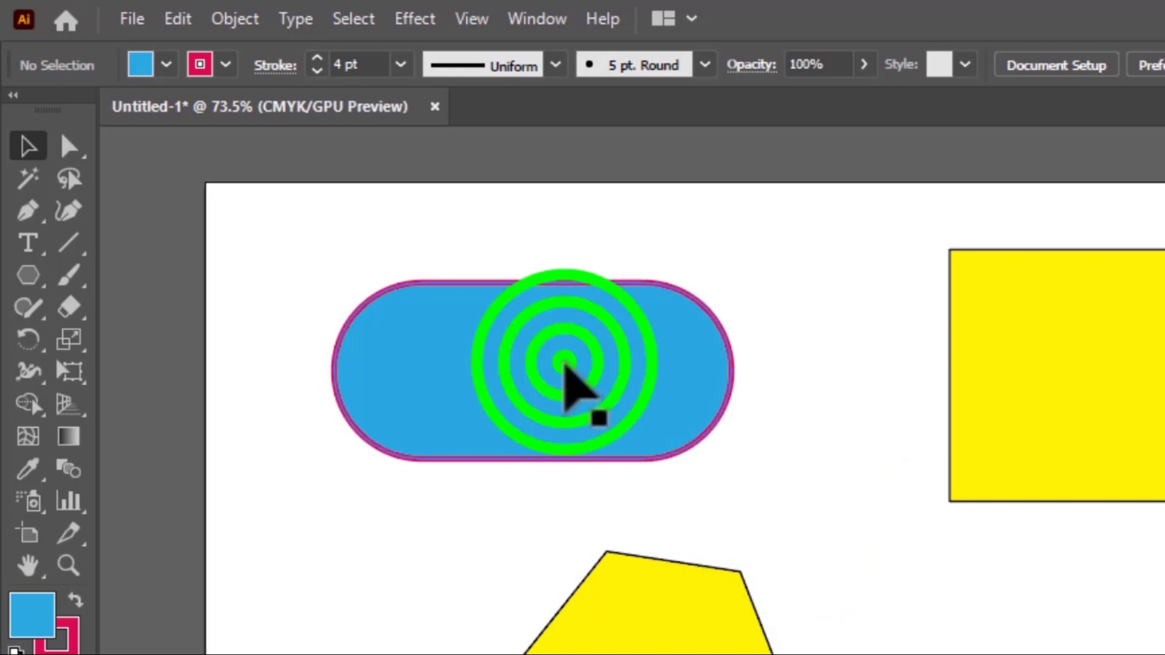
drag(644, 373, 740, 432)
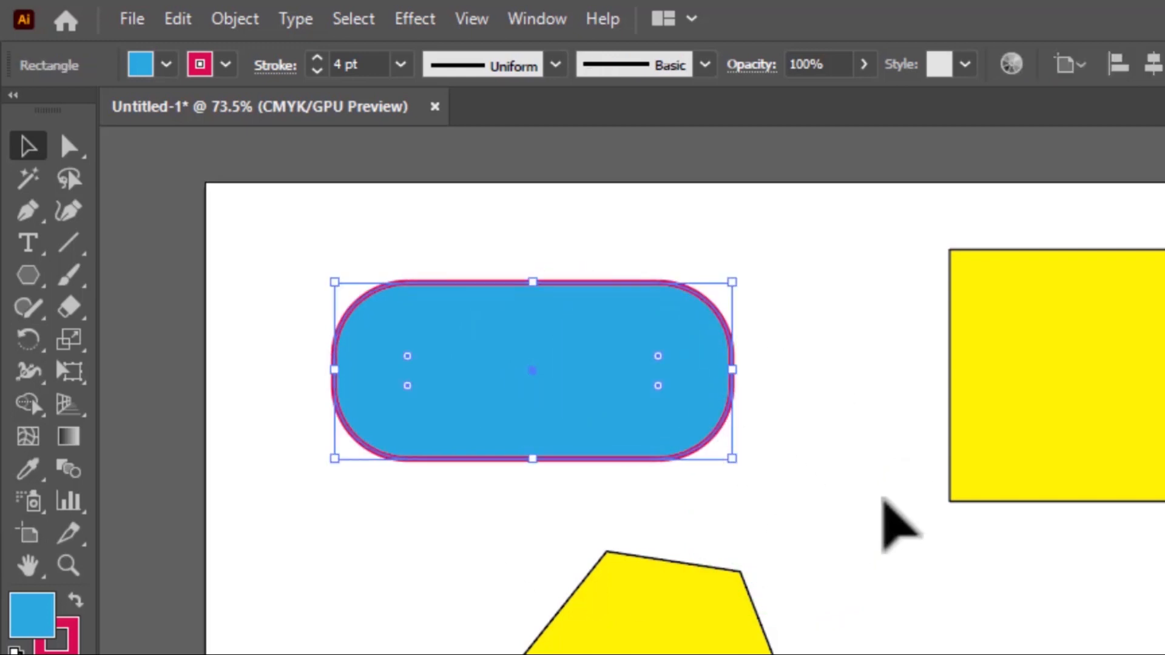
key(ctrl+z)
key(ctrl+z)
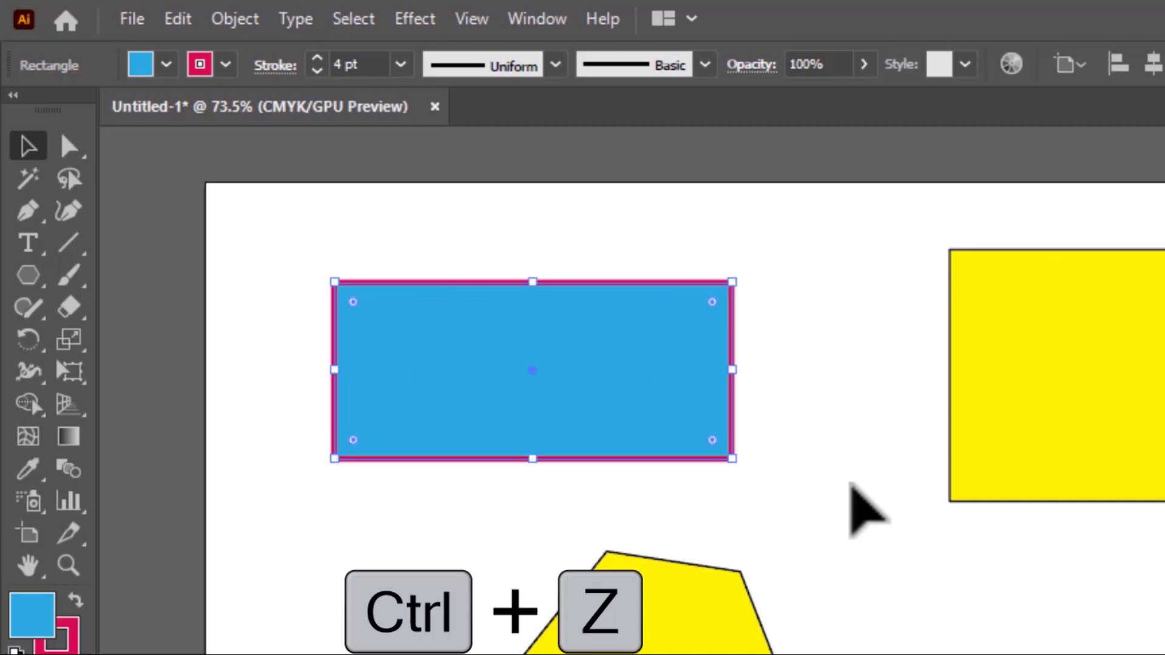
Round all four corners of the yellow square fully to make a circle, and deselect it
click(847, 421)
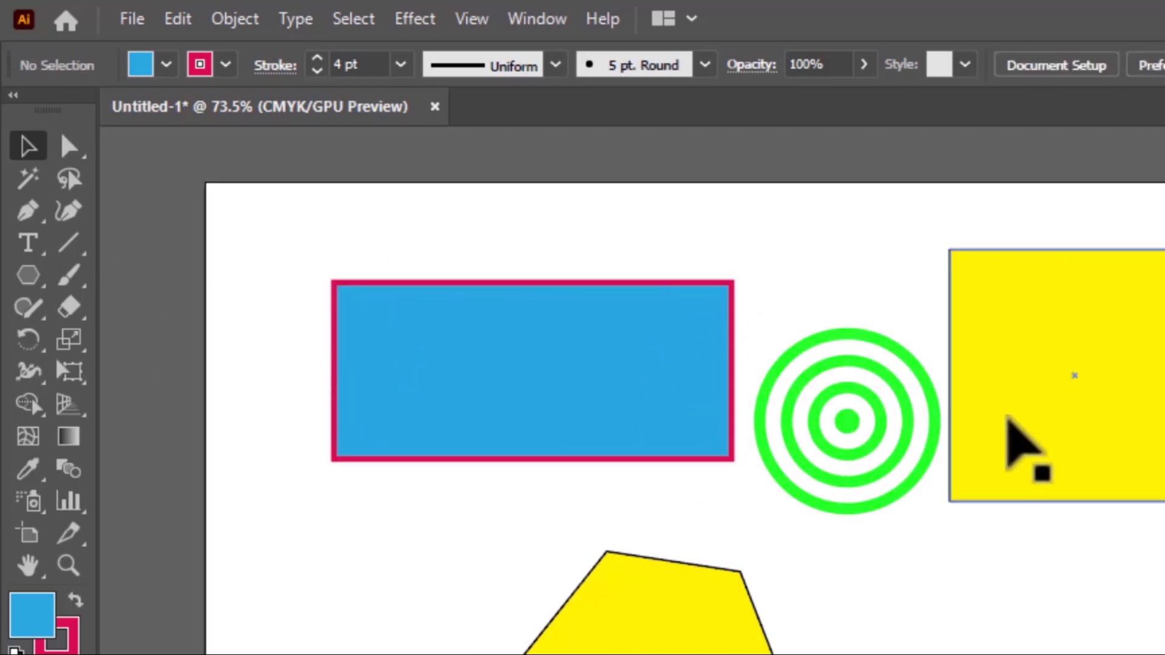
click(1009, 419)
click(969, 272)
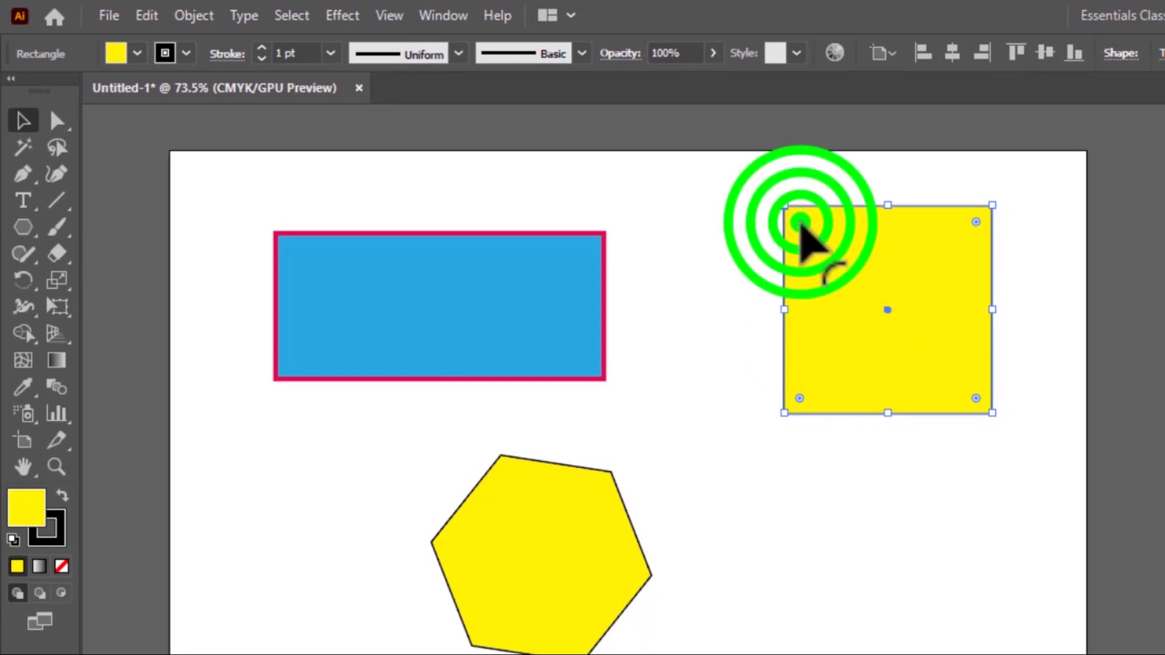
drag(801, 225, 887, 334)
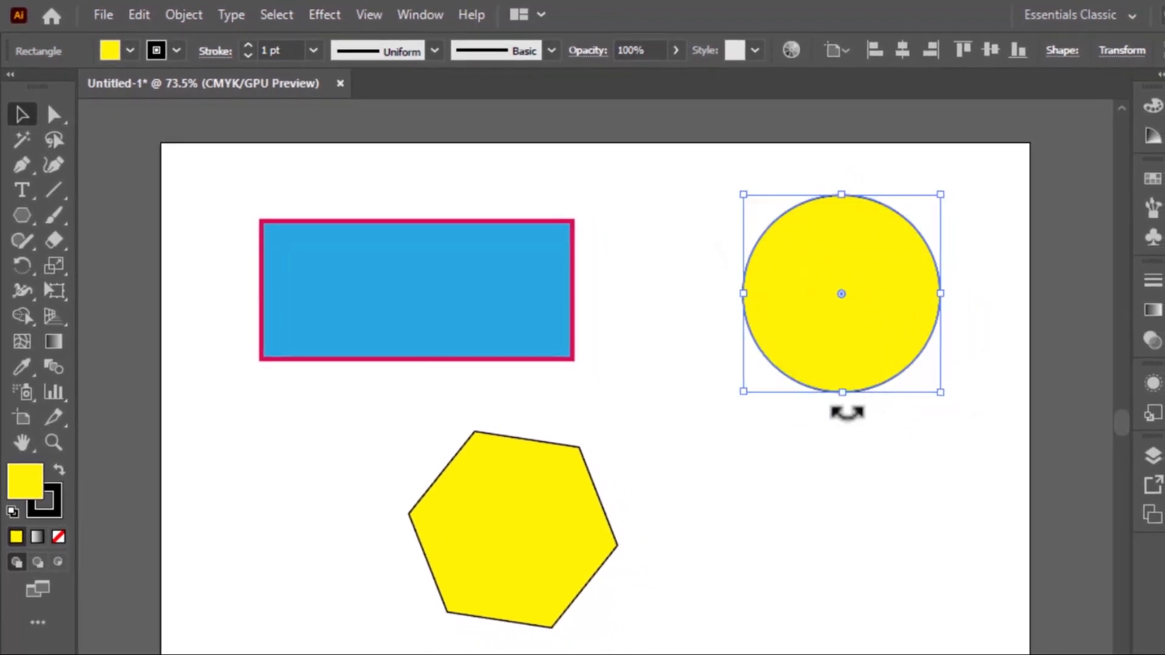
click(858, 446)
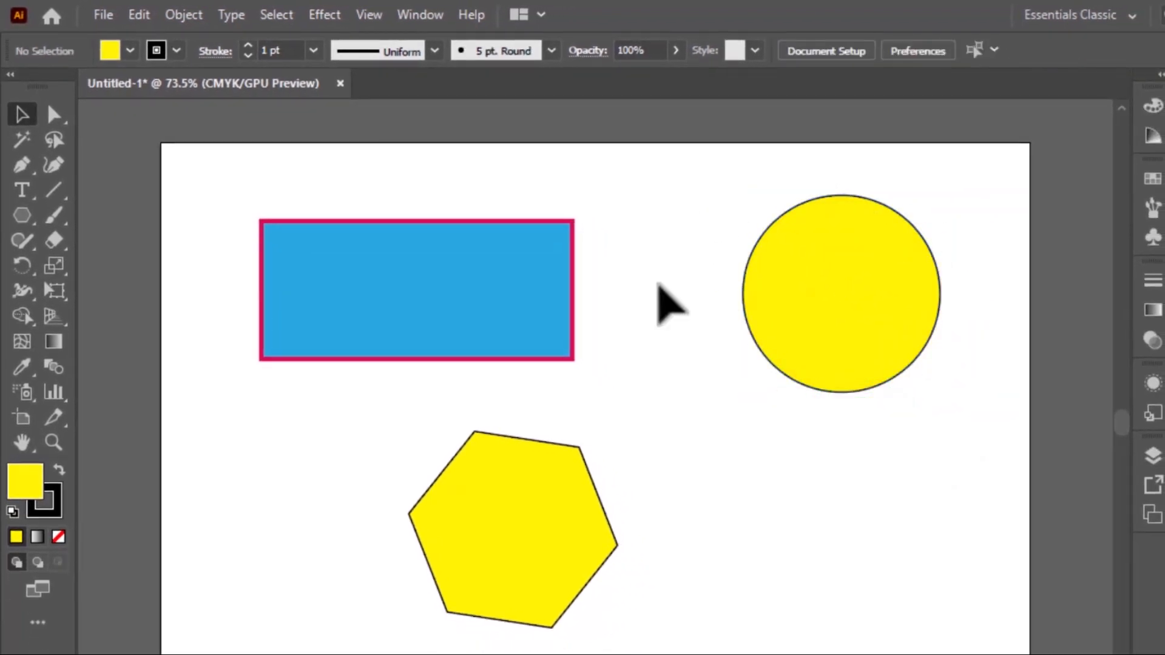
Select the yellow circle and drop the rounding of only its upper-right corner back to a sharp point
click(813, 260)
click(842, 294)
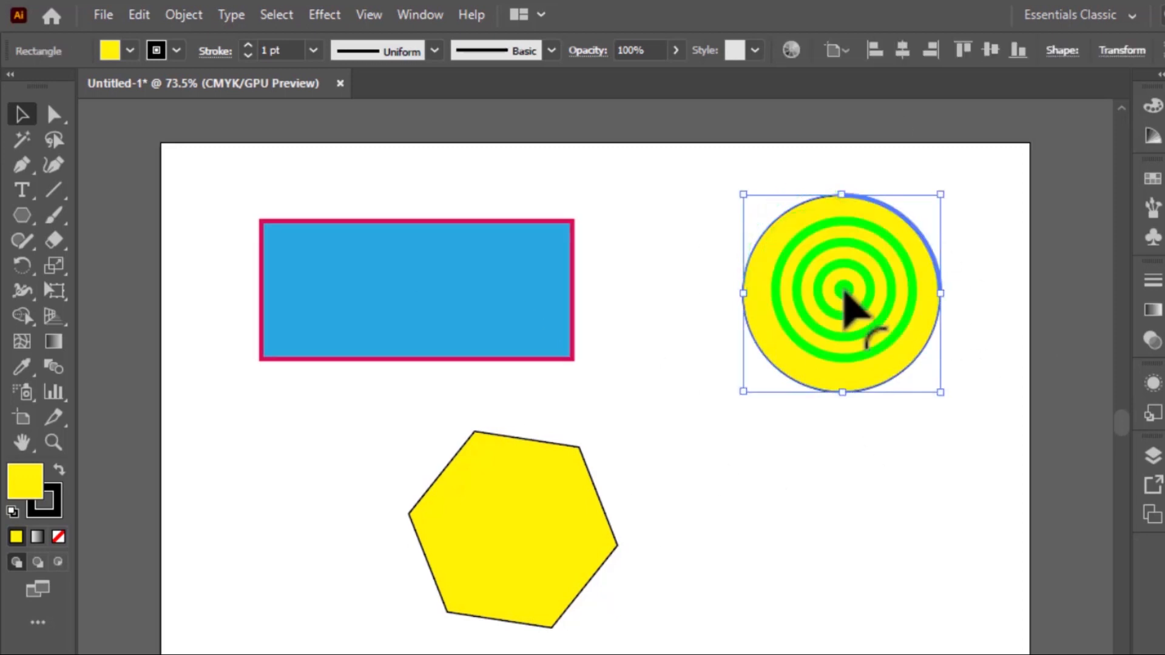
click(841, 295)
drag(842, 295, 989, 218)
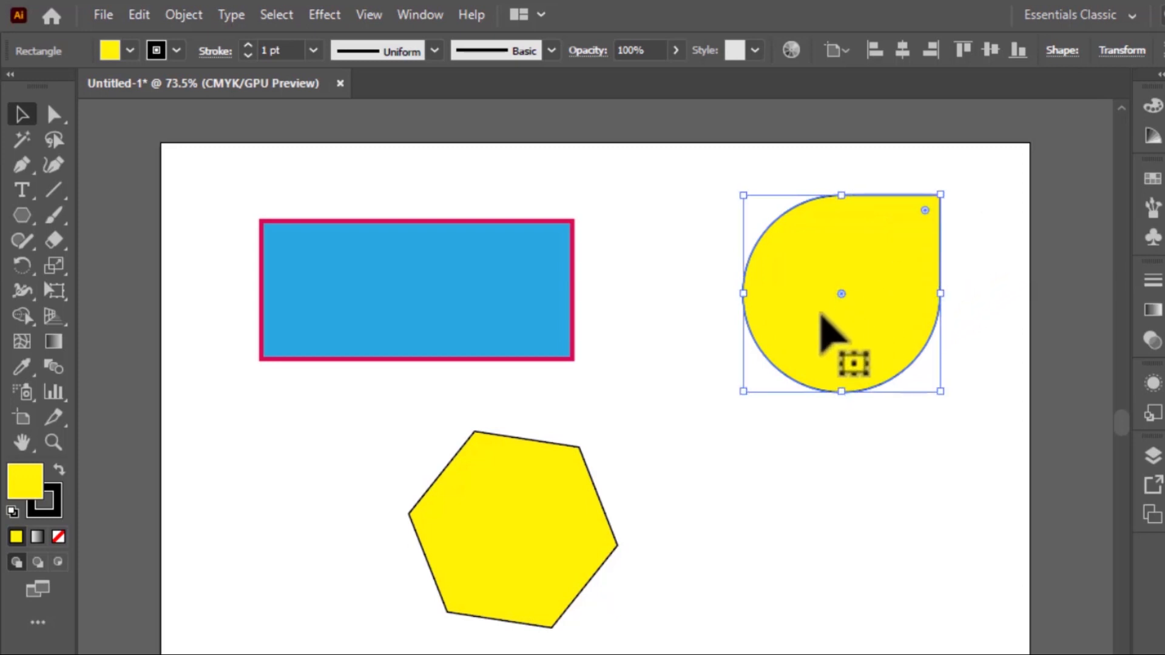
Remove the rounding from the yellow shape's remaining corners to restore the square, and deselect it
click(843, 292)
drag(843, 294, 689, 229)
click(780, 494)
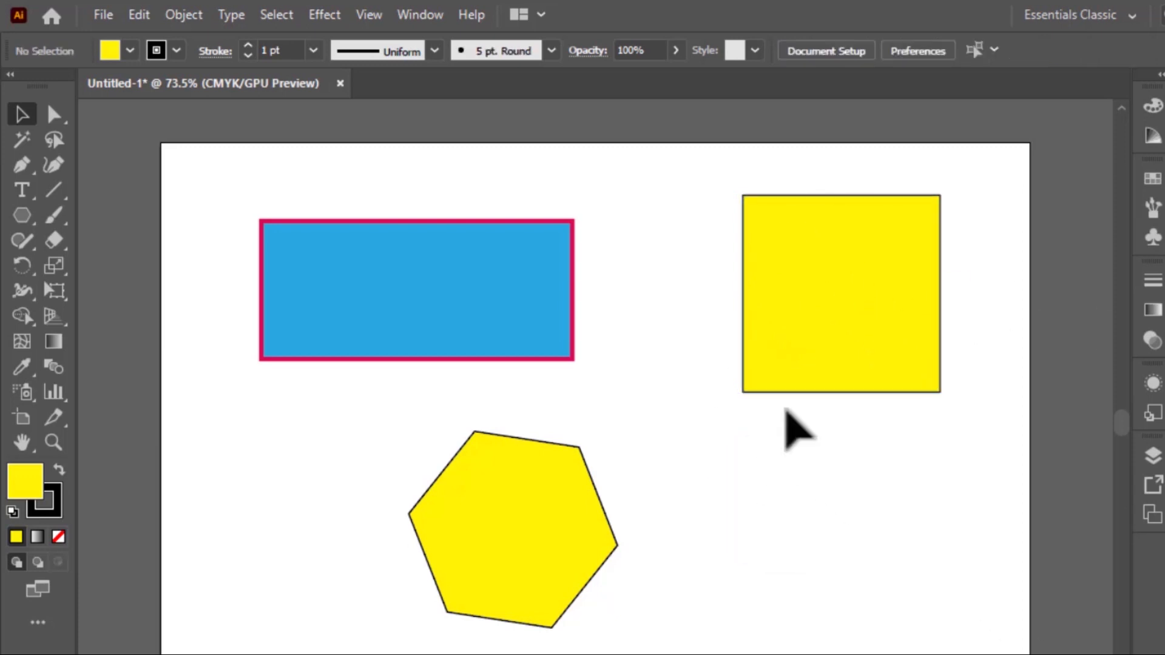
Round all the yellow square's corners to the maximum again to form a circle, and deselect it
click(871, 318)
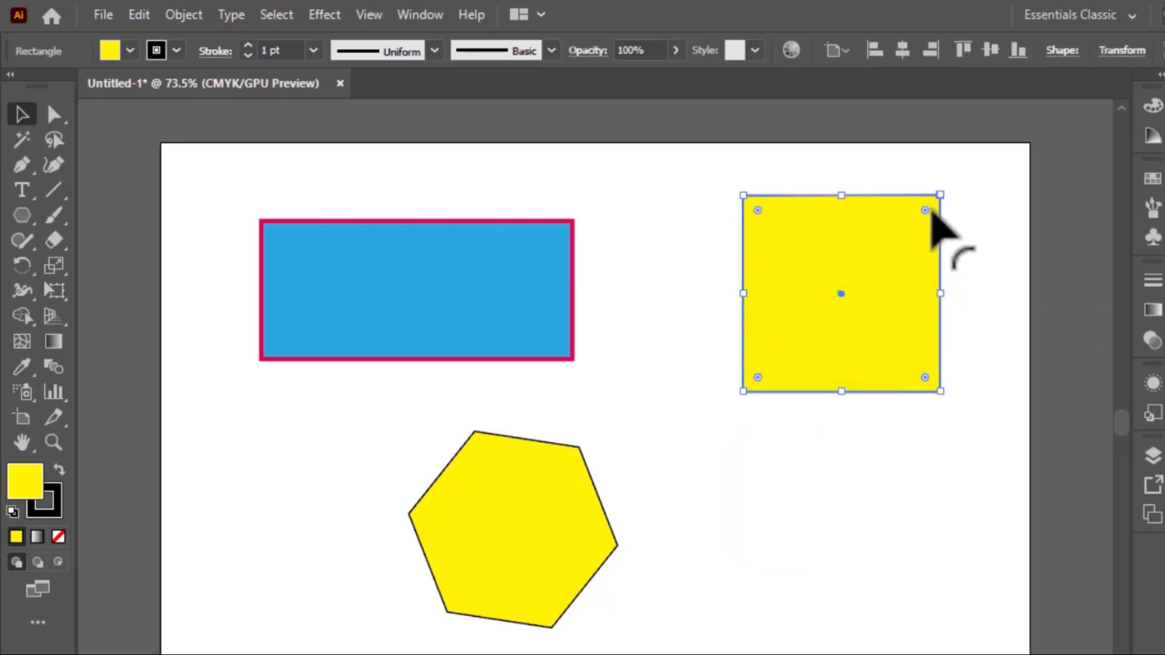
drag(925, 211, 814, 369)
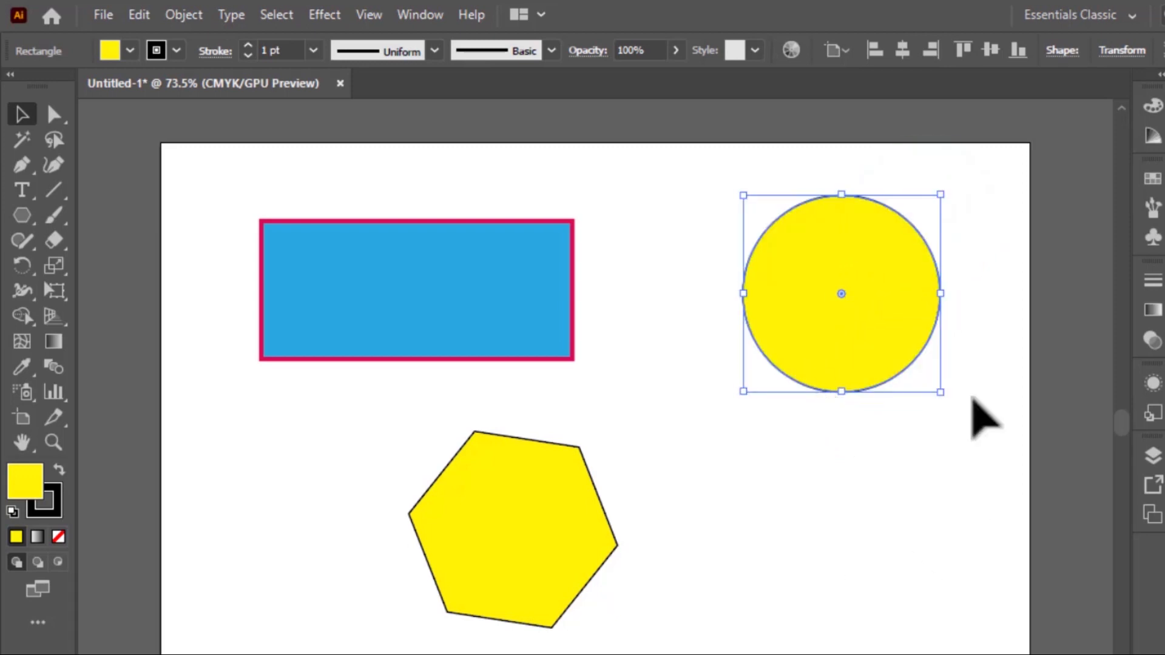
click(837, 499)
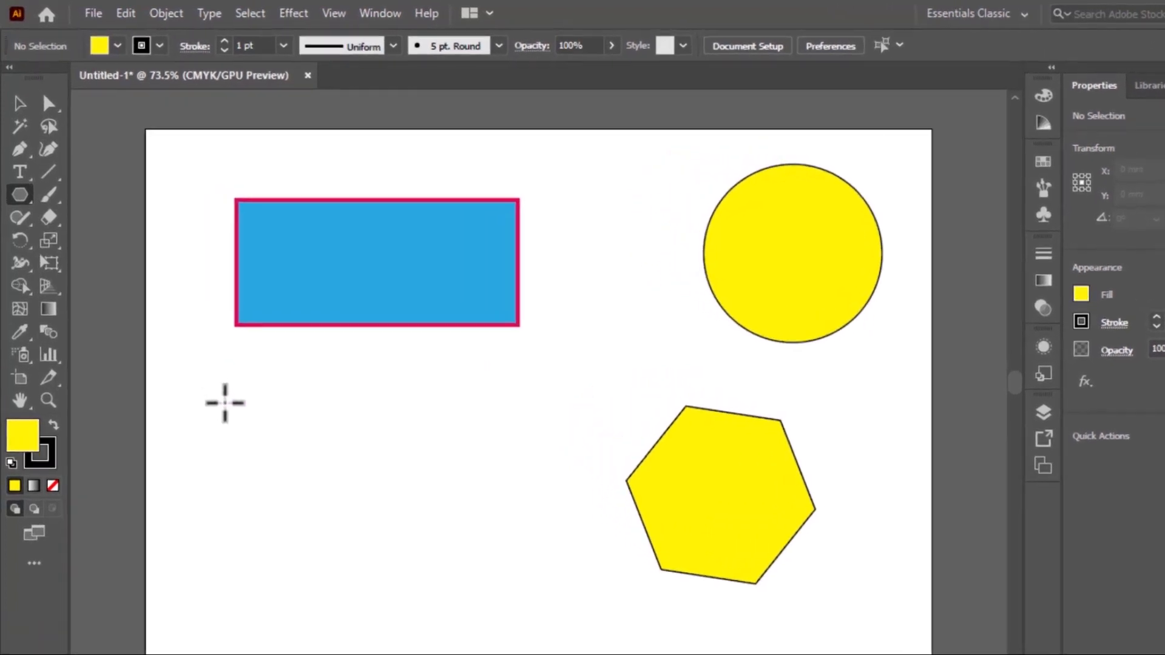
Draw a nine-sided polygon below the blue rectangle, varying the number of sides while drawing, and move it beside the hexagon
drag(201, 359, 227, 379)
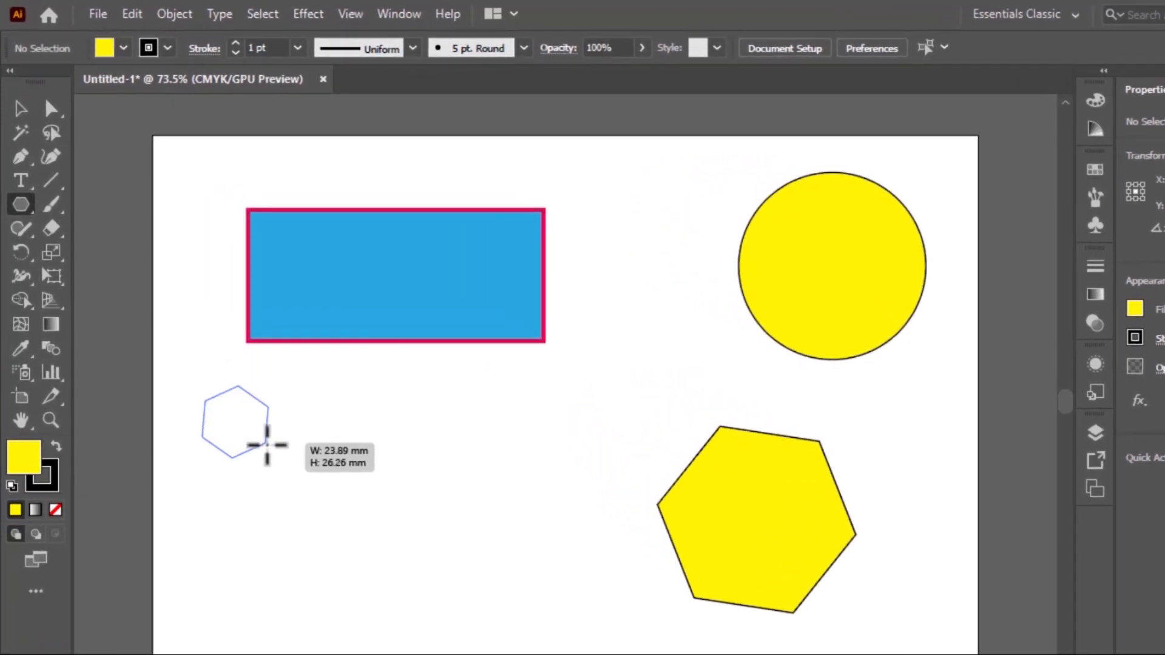
drag(267, 445, 318, 463)
key(Up)
key(Up)
key(Up)
key(Up)
key(Up)
key(Up)
key(Up)
key(Up)
key(Down)
key(Down)
key(Down)
key(Down)
key(Down)
key(Down)
key(Down)
key(Down)
key(Down)
key(Down)
key(Down)
key(Up)
key(Up)
key(Up)
key(Up)
key(Up)
key(Up)
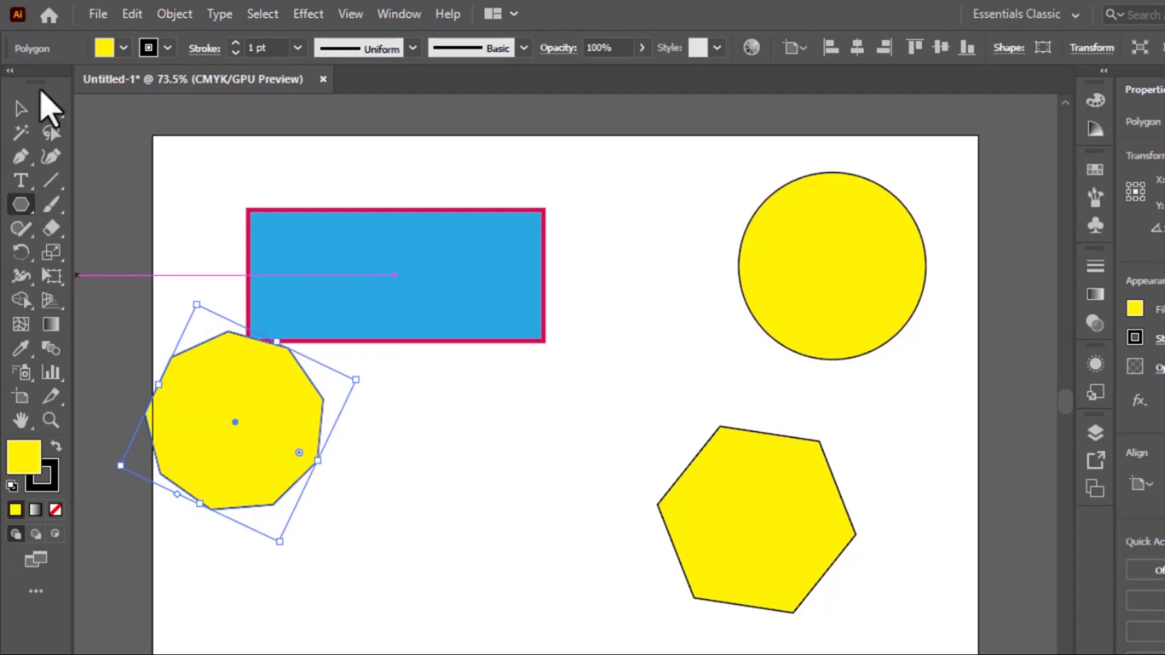
click(21, 109)
drag(246, 451, 531, 530)
Draw a 24-point star with the Star tool in the empty area below the blue rectangle, about 50 mm wide
click(30, 211)
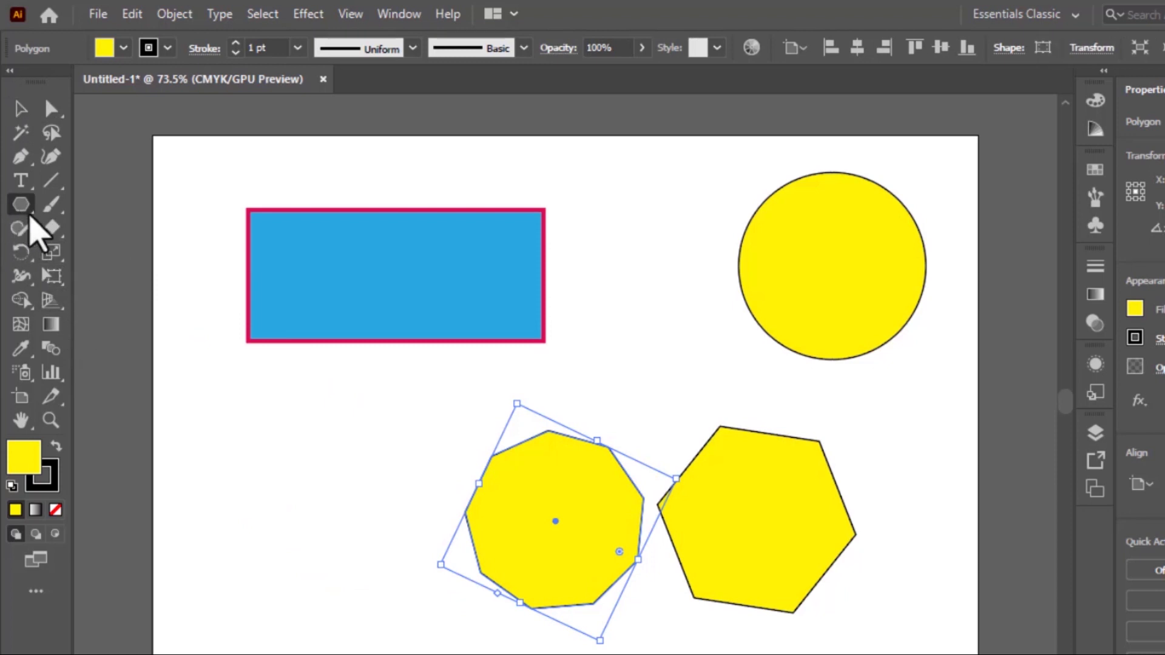
click(29, 209)
click(109, 307)
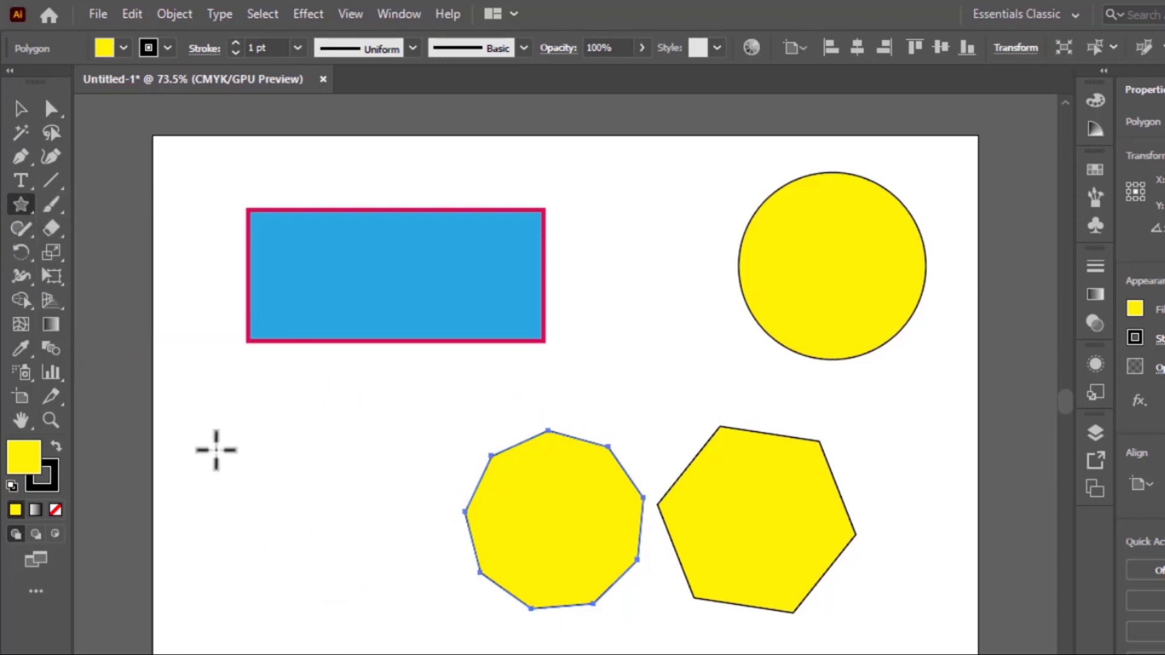
drag(223, 425, 271, 478)
key(Up)
key(Up)
key(Up)
key(Up)
key(Up)
key(Up)
key(Up)
key(Up)
key(Up)
key(Up)
key(Up)
key(Up)
key(Up)
key(Up)
key(Up)
key(Up)
key(Up)
key(Up)
key(Up)
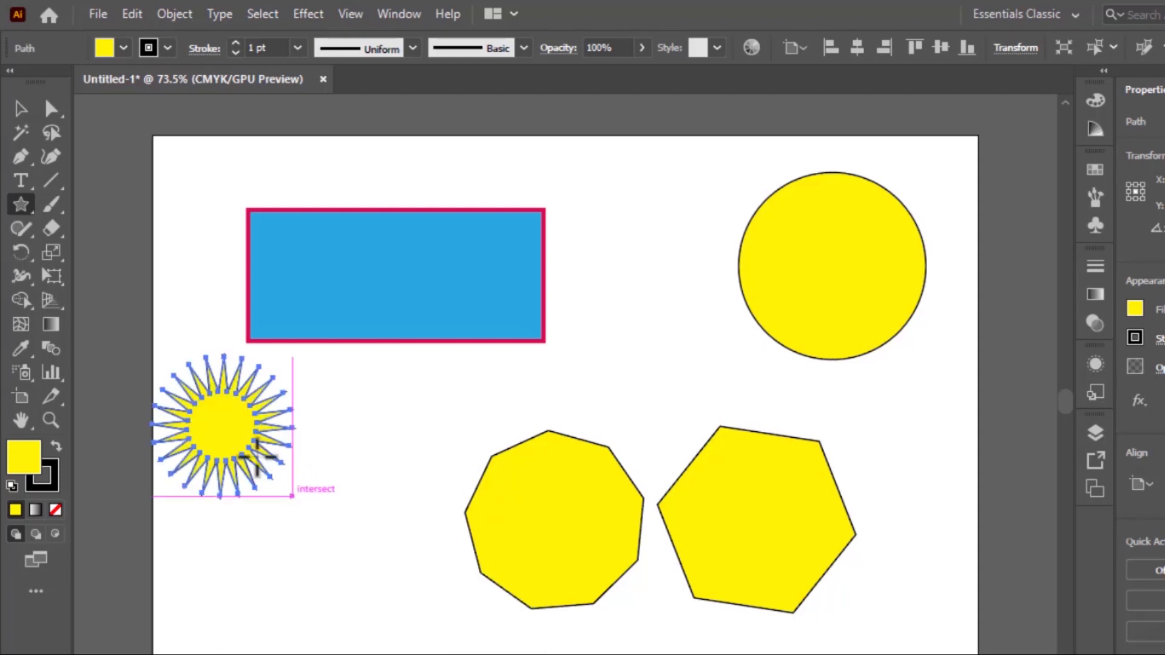
Move the star clear of the artboard edge and shift the nine-sided polygon away from the hexagon to space the row
click(20, 110)
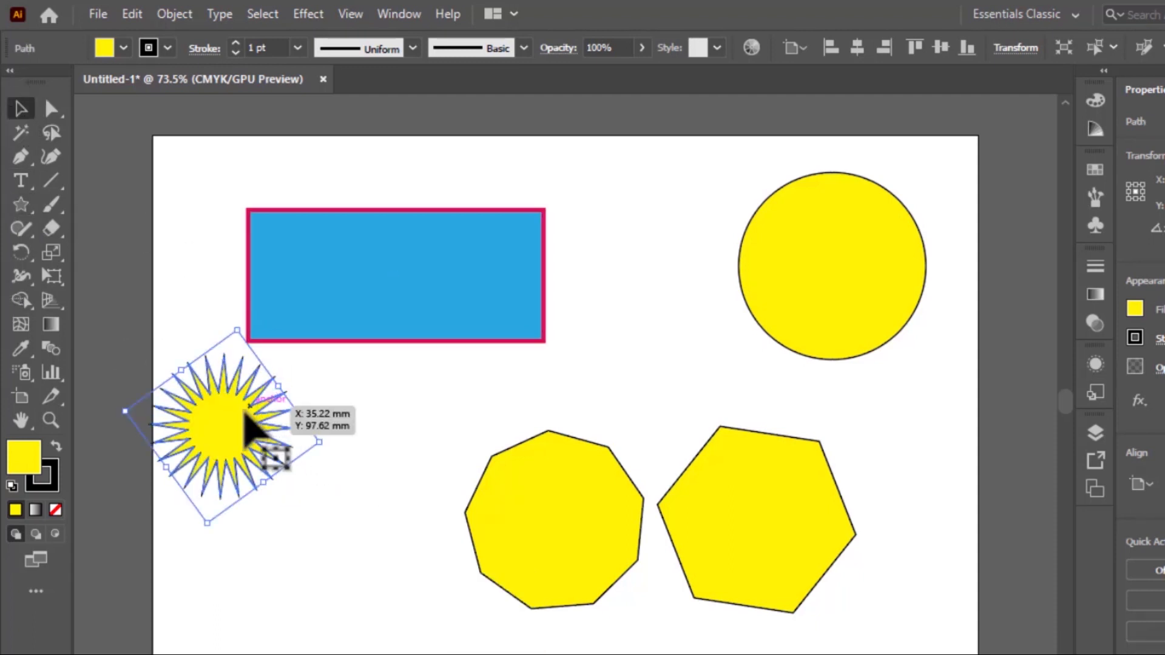
drag(255, 424, 333, 488)
click(477, 440)
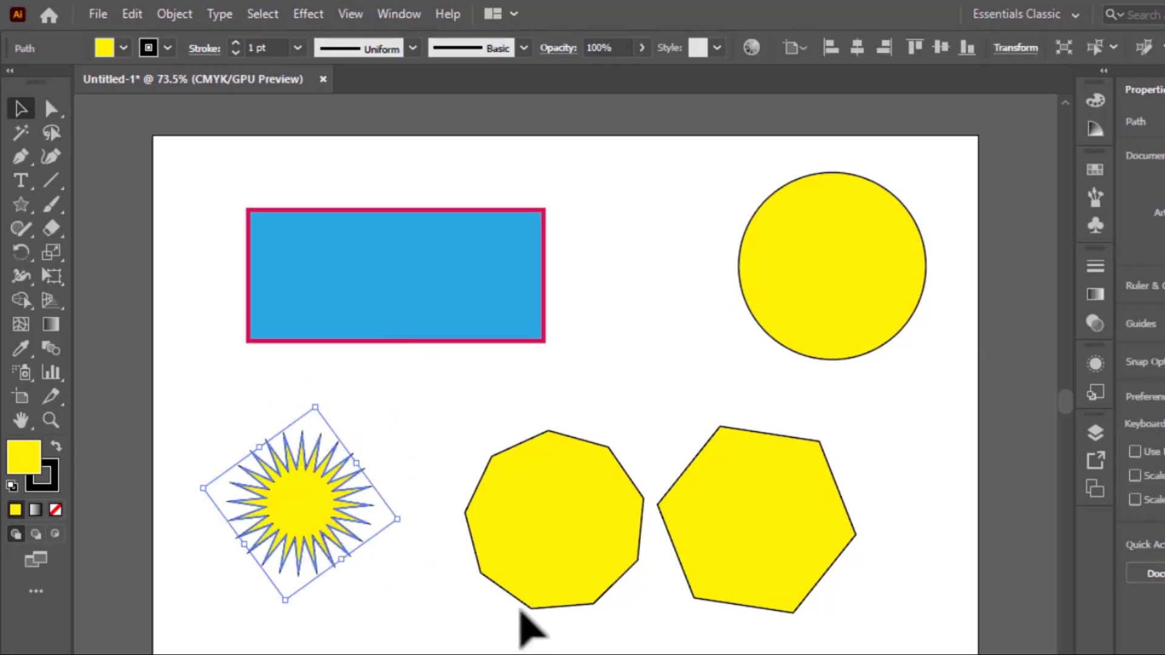
drag(554, 552, 516, 558)
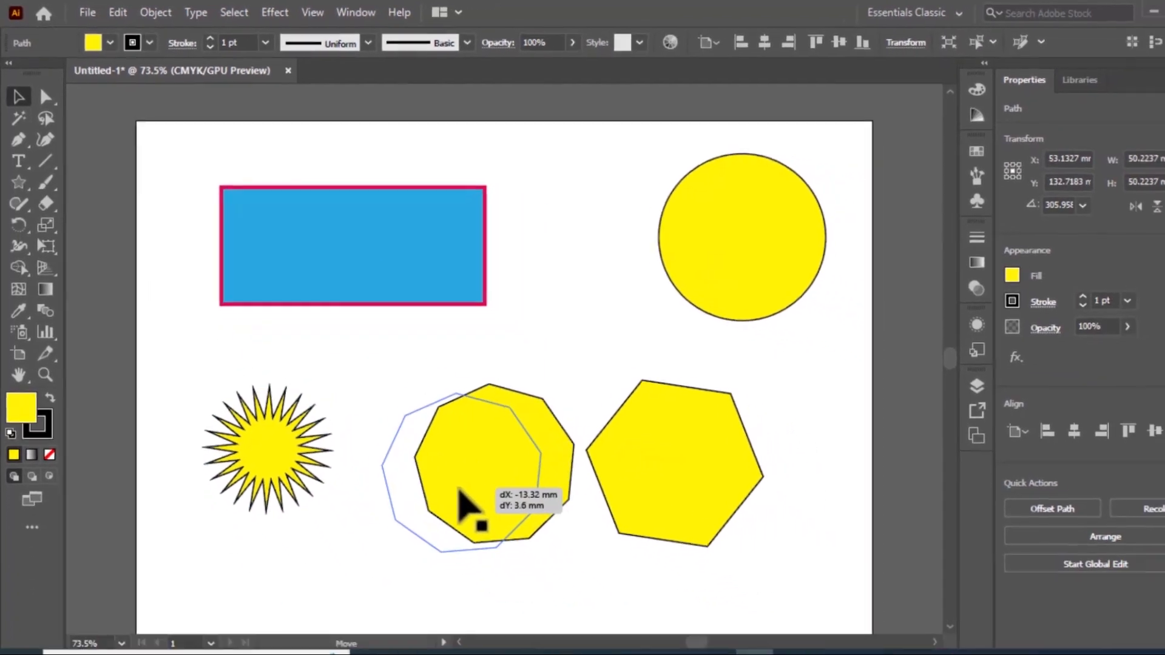
drag(459, 492, 460, 492)
Fill the star with green, set its stroke to none, and deselect it
click(290, 477)
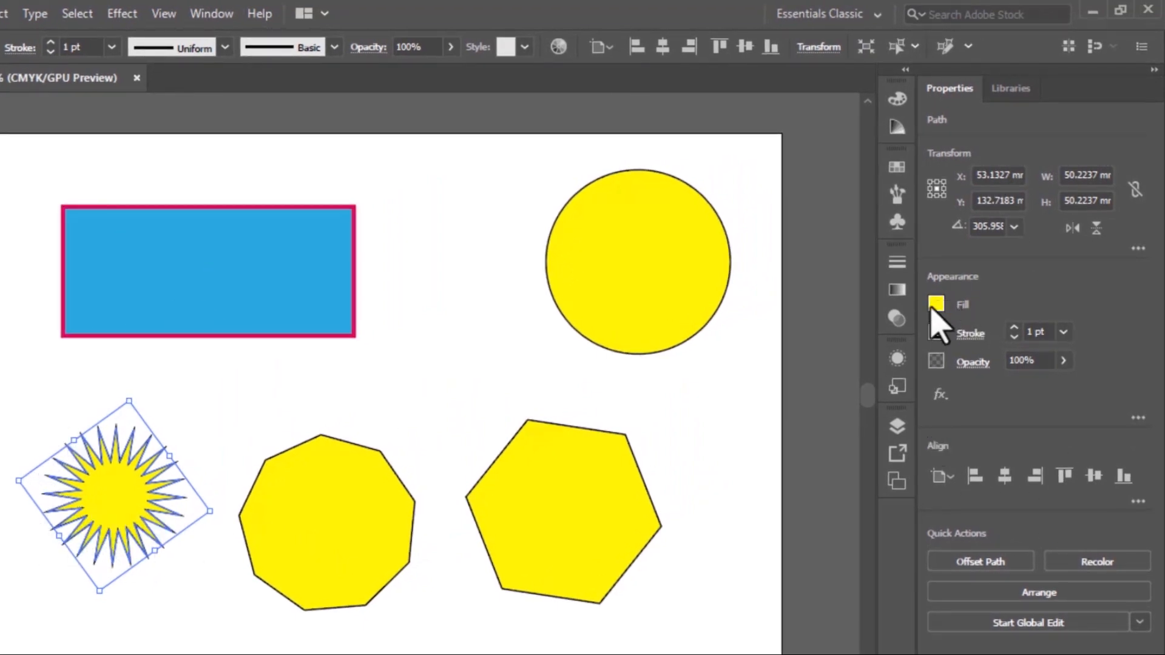
click(937, 305)
click(809, 390)
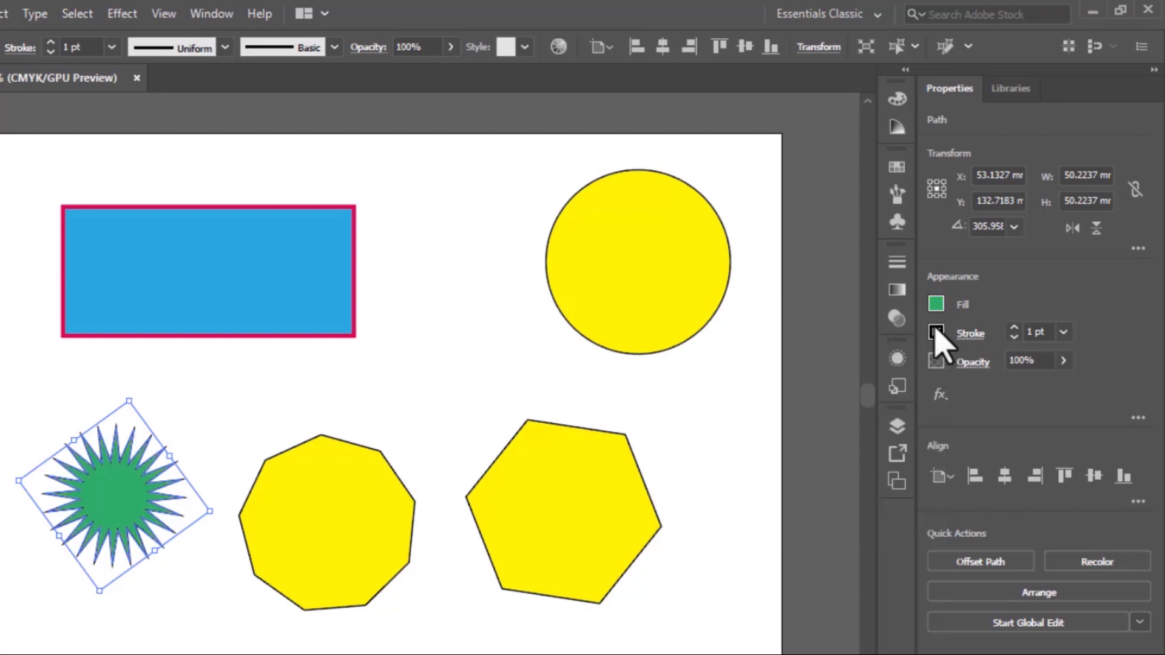
click(936, 333)
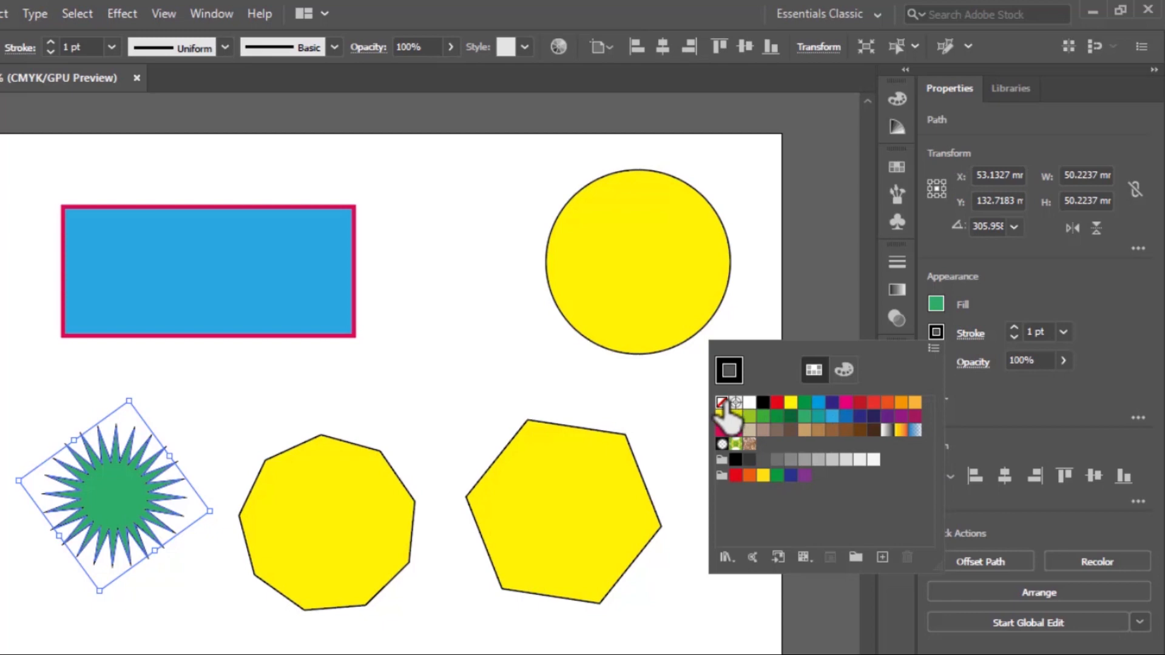
click(723, 402)
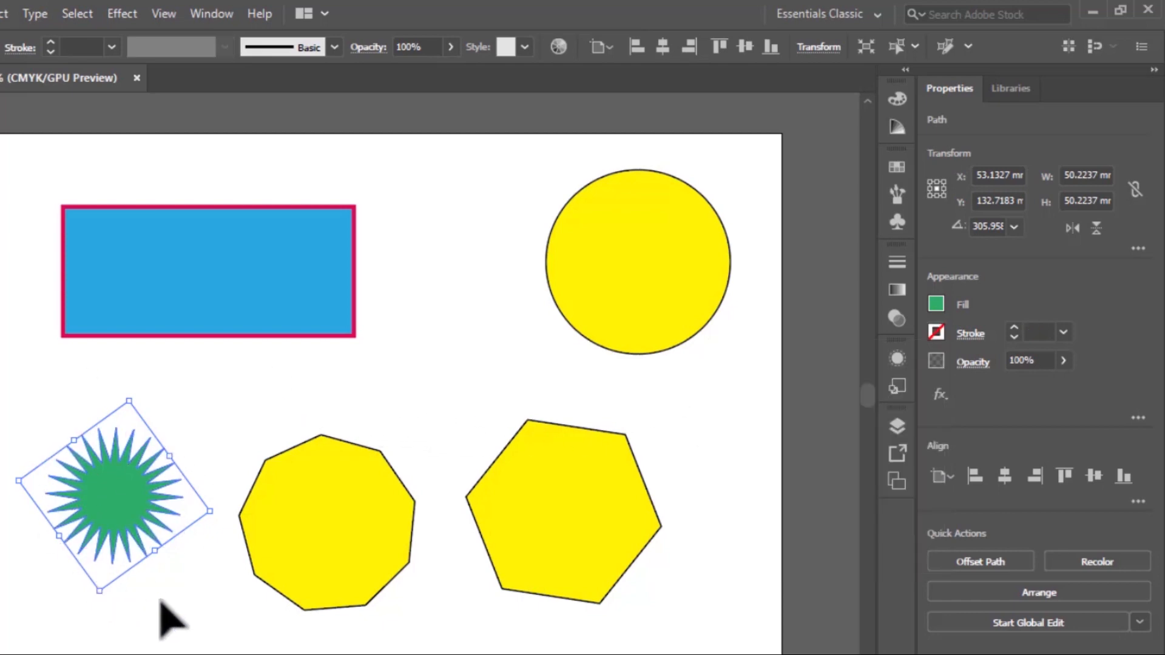
click(170, 619)
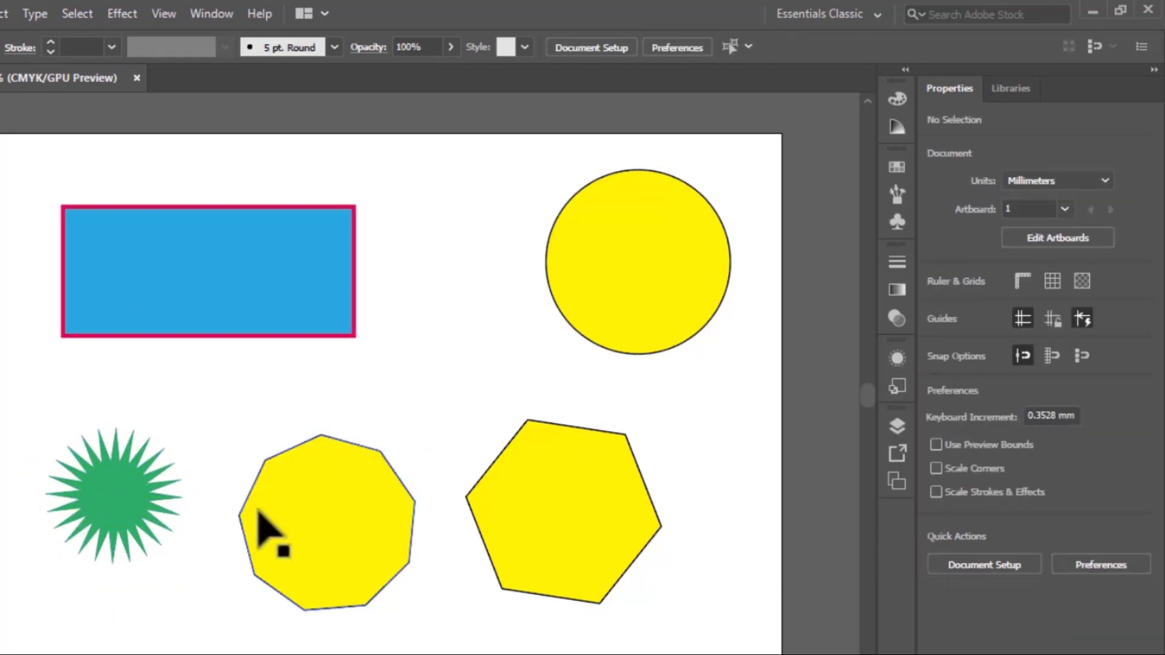